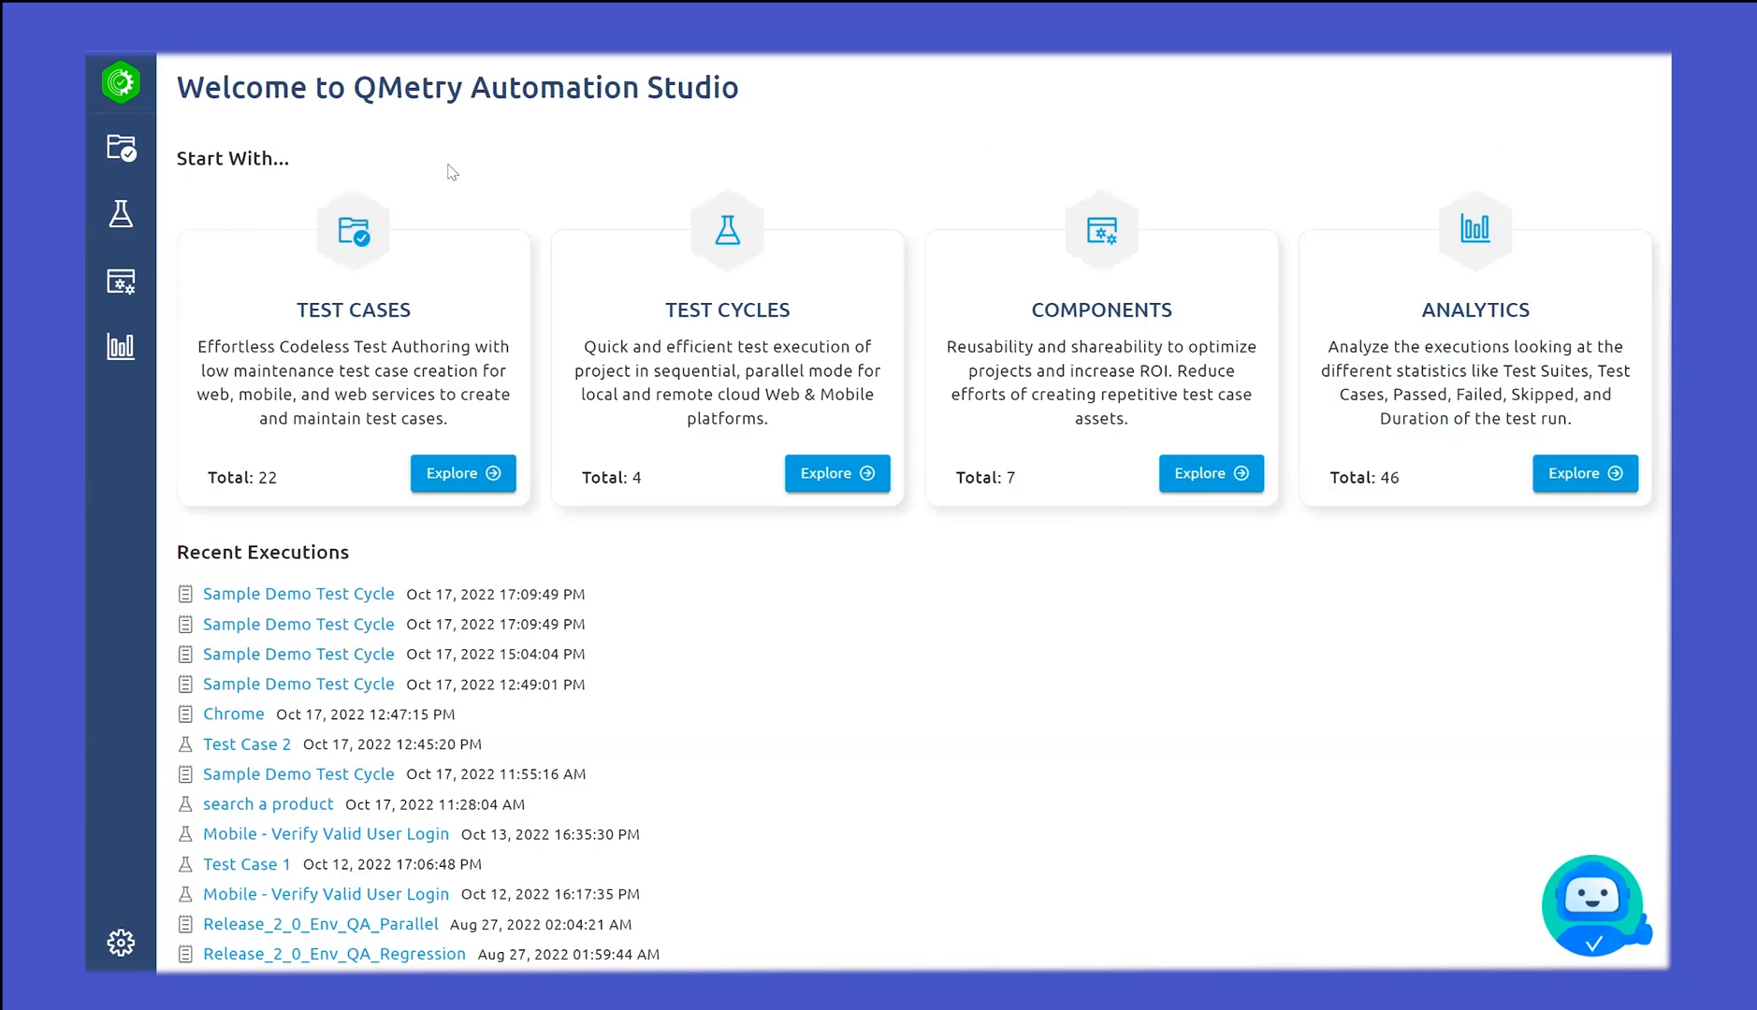
Step: Open Test Case 2 in the Web folder's Test Plan and view the profiles offered for its dry run
{"action": "left_click", "coordinate": [115, 156]}
{"action": "left_click", "coordinate": [183, 178]}
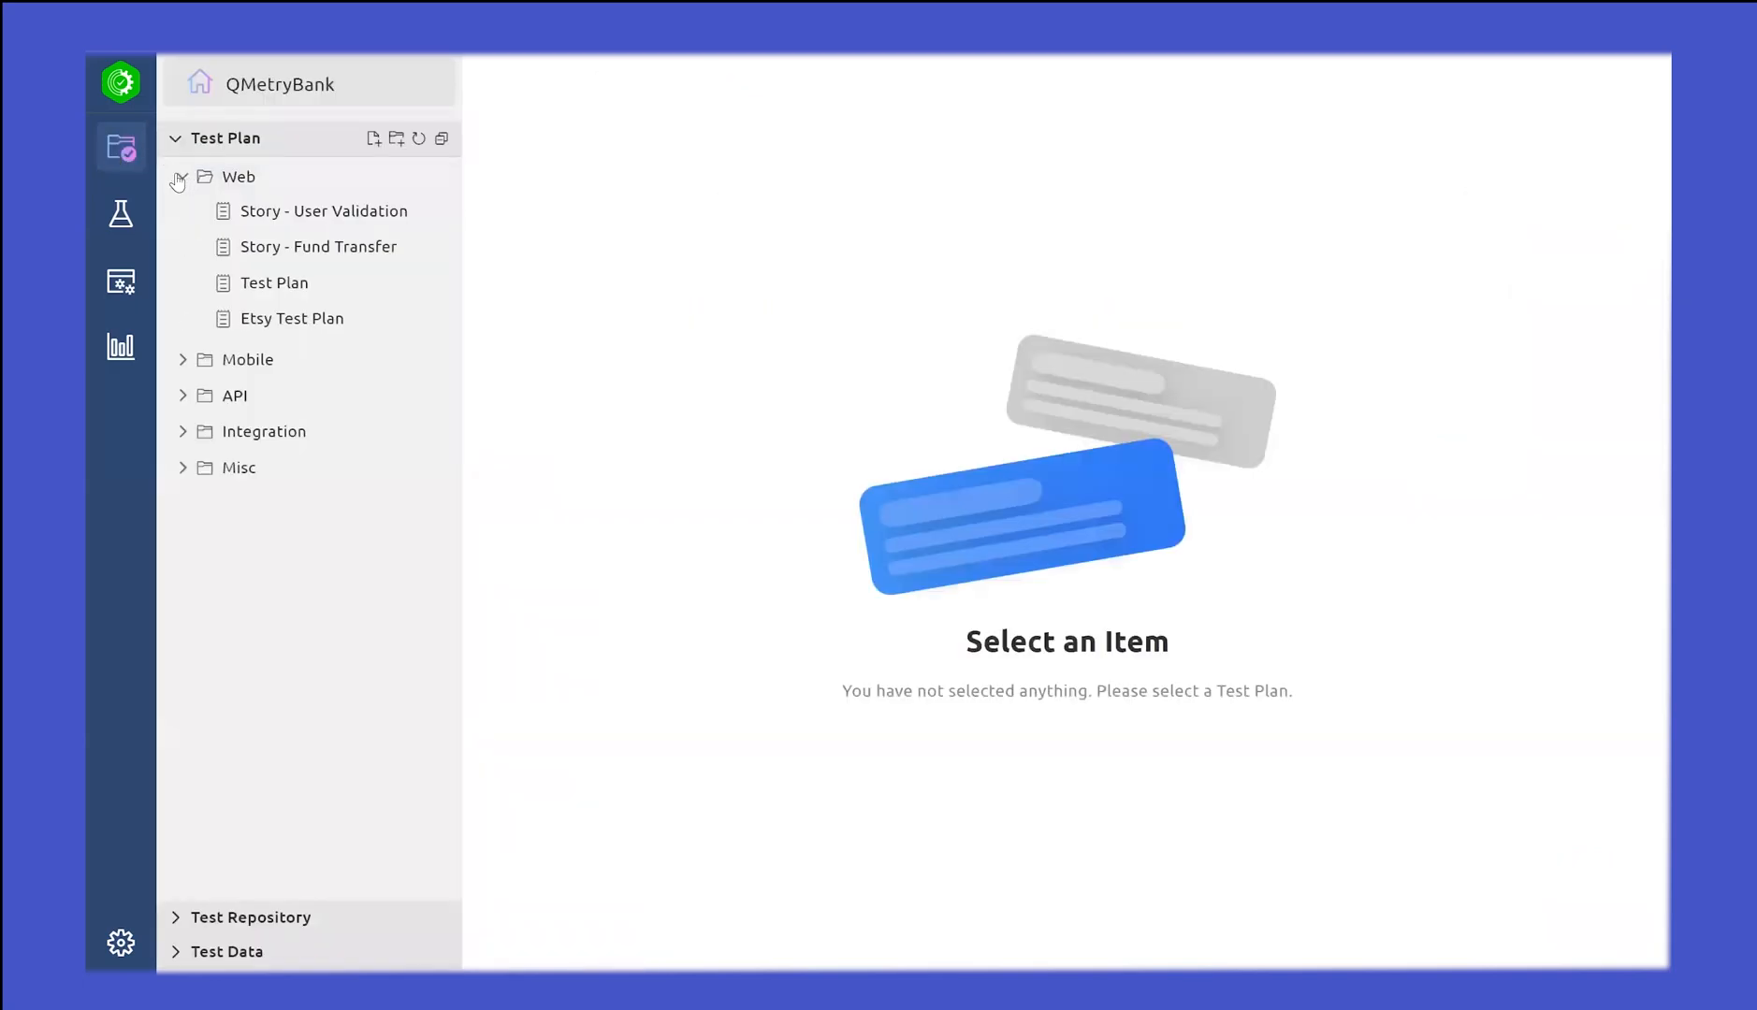
{"action": "left_click", "coordinate": [275, 283]}
{"action": "left_click", "coordinate": [513, 230]}
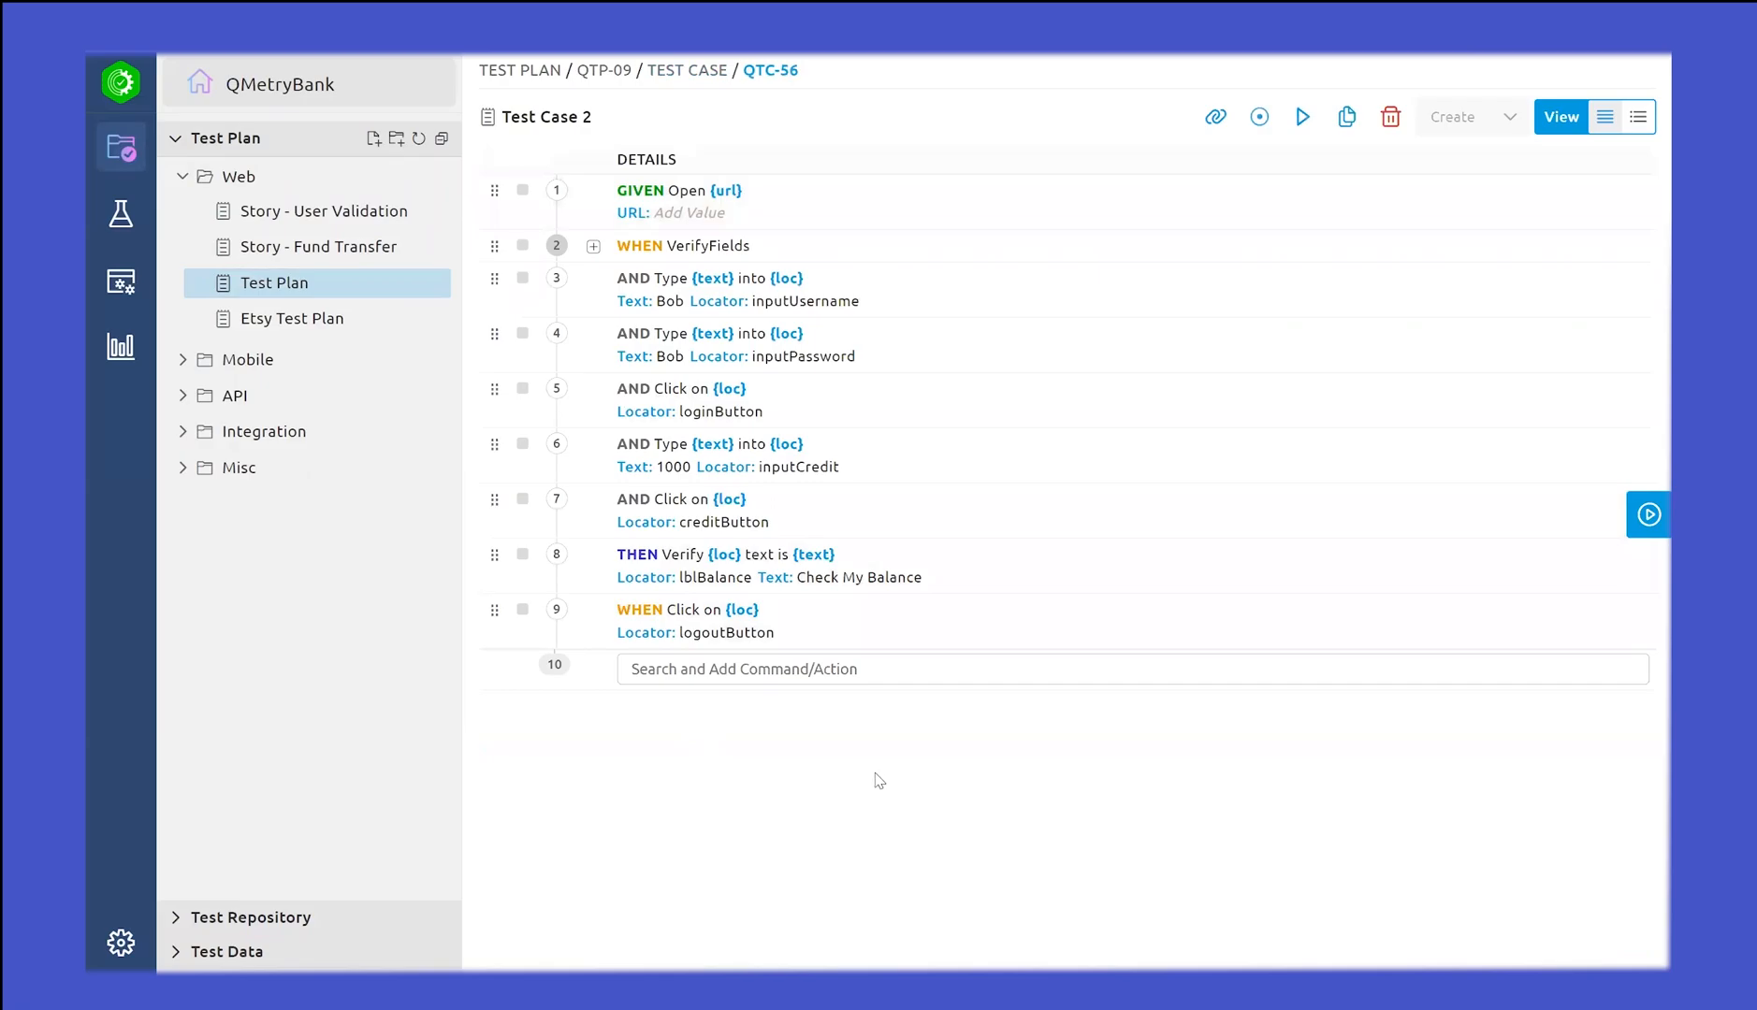
{"action": "left_click", "coordinate": [1301, 118]}
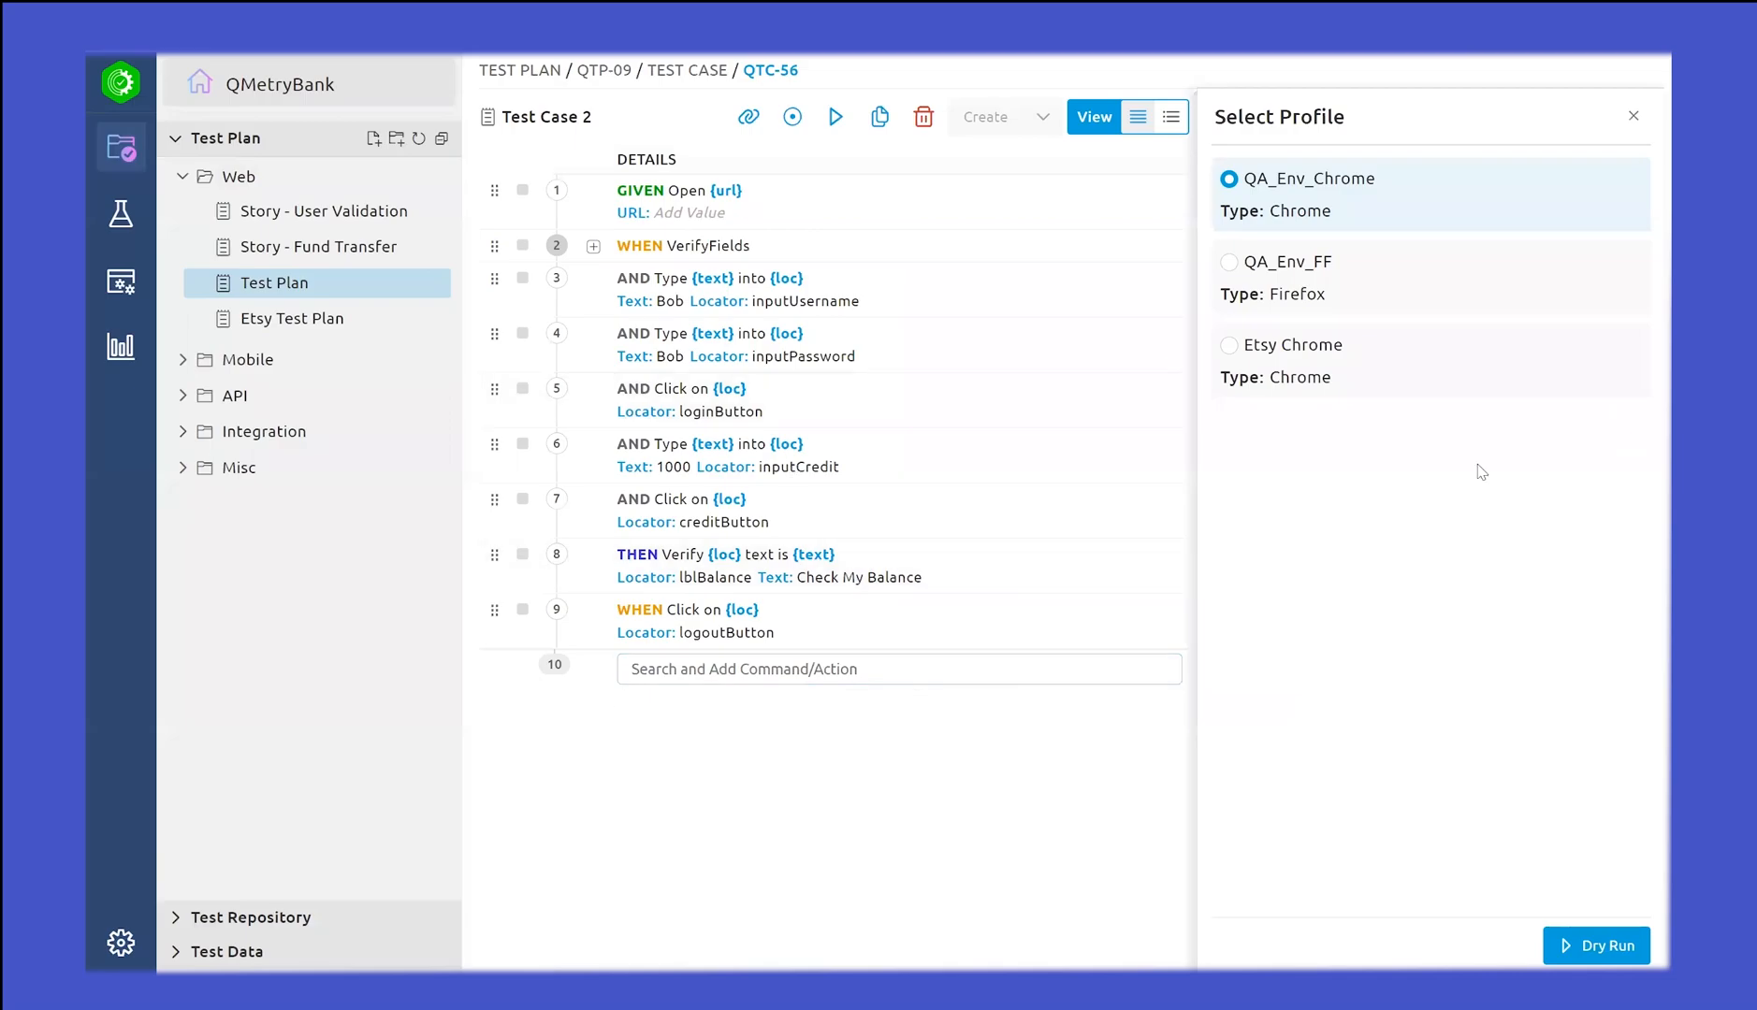
{"action": "left_click", "coordinate": [1633, 115]}
Step: Open the Sample Demo Test Cycle and view the test cases linked to its Integration and Chrome jobs
{"action": "left_click", "coordinate": [116, 215]}
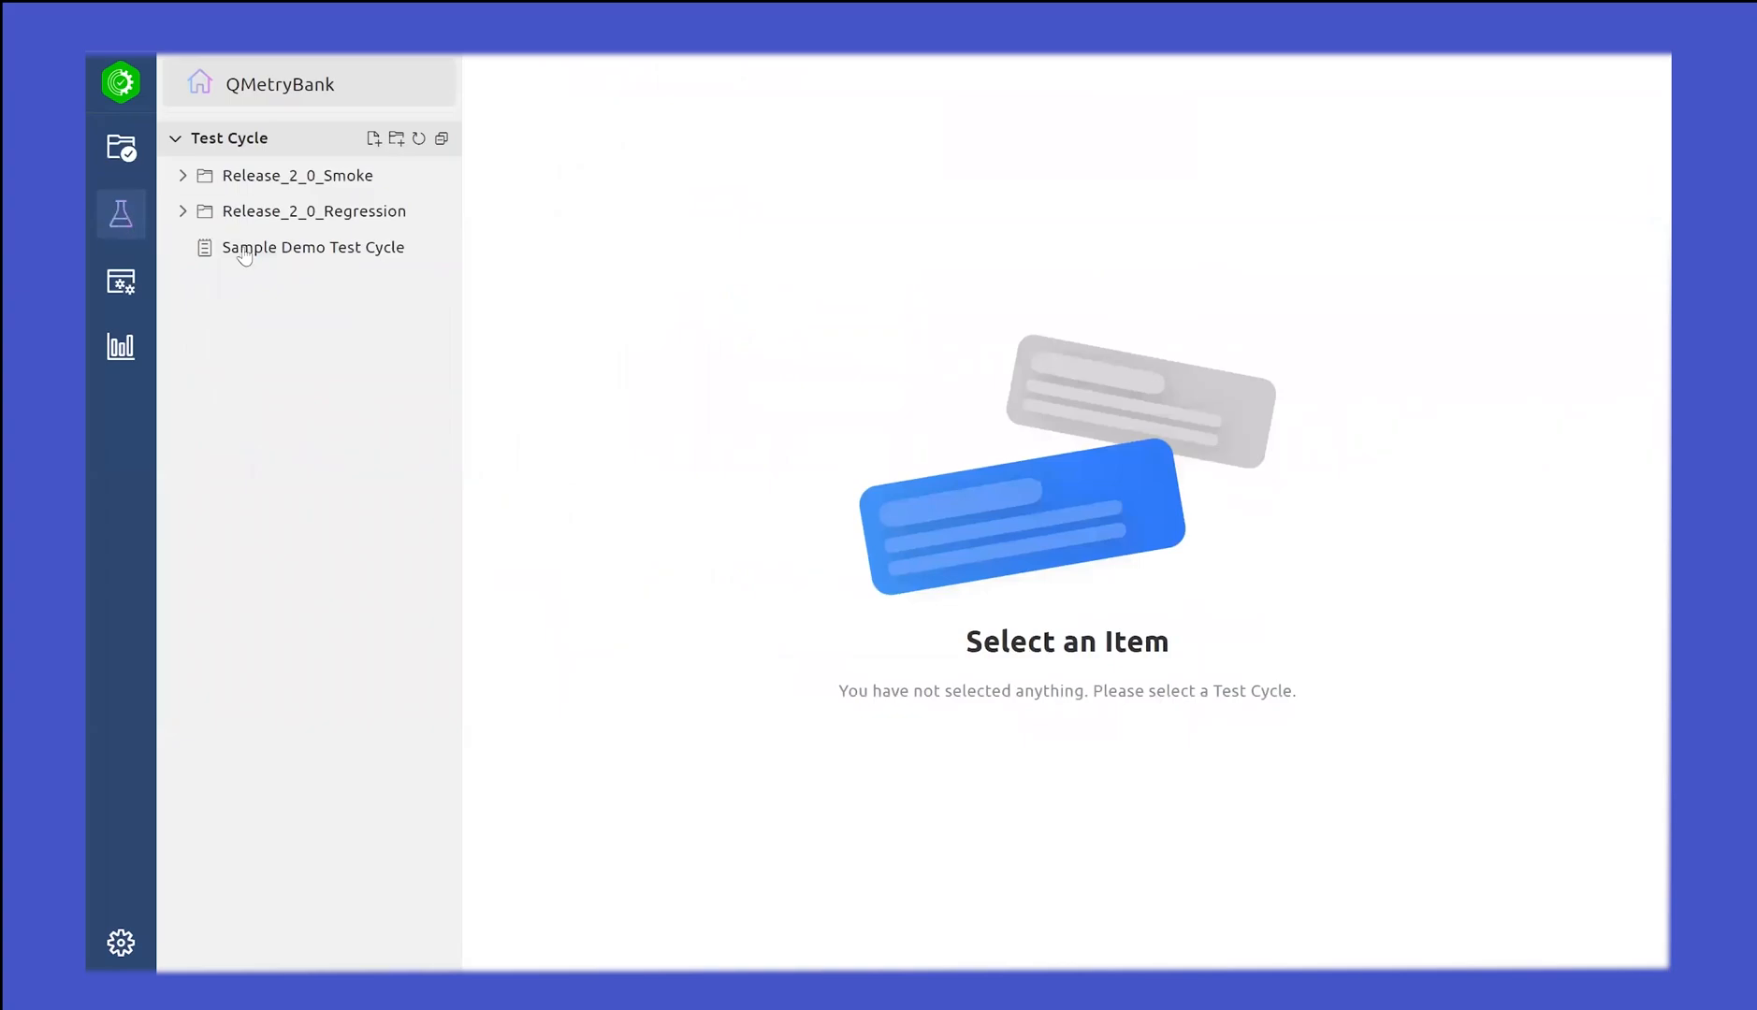
{"action": "left_click", "coordinate": [301, 252]}
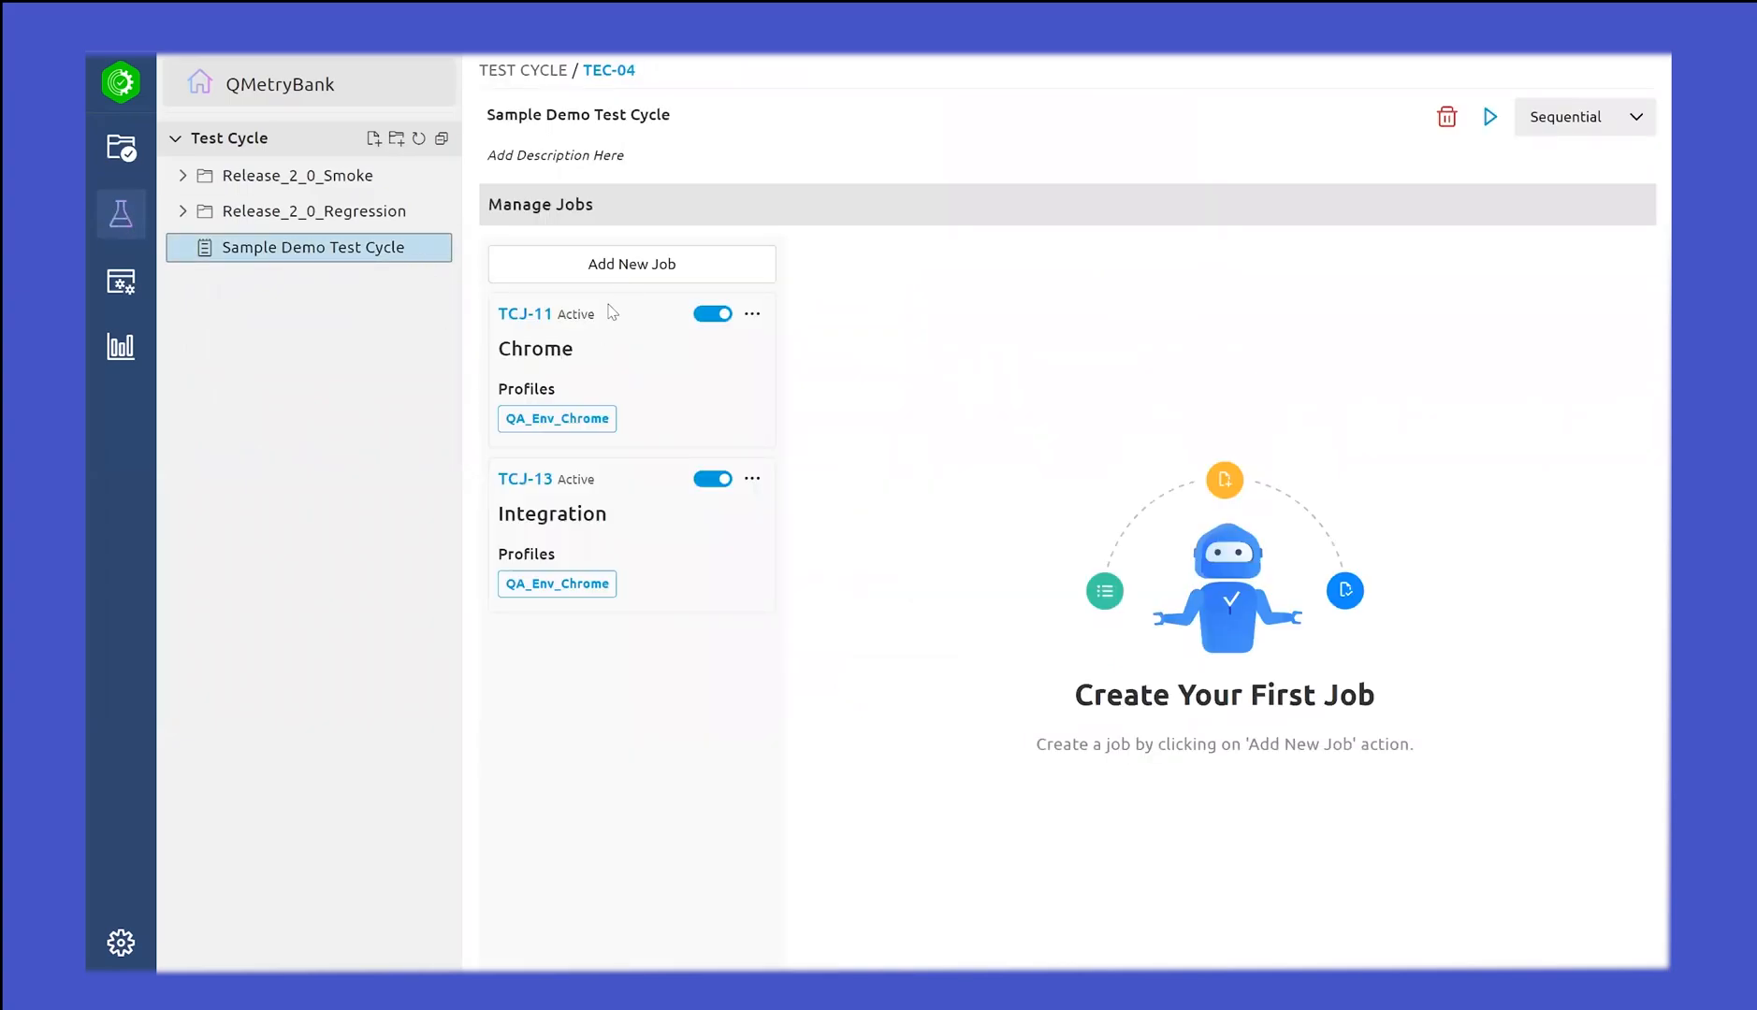
{"action": "left_click", "coordinate": [603, 355]}
{"action": "left_click", "coordinate": [624, 524]}
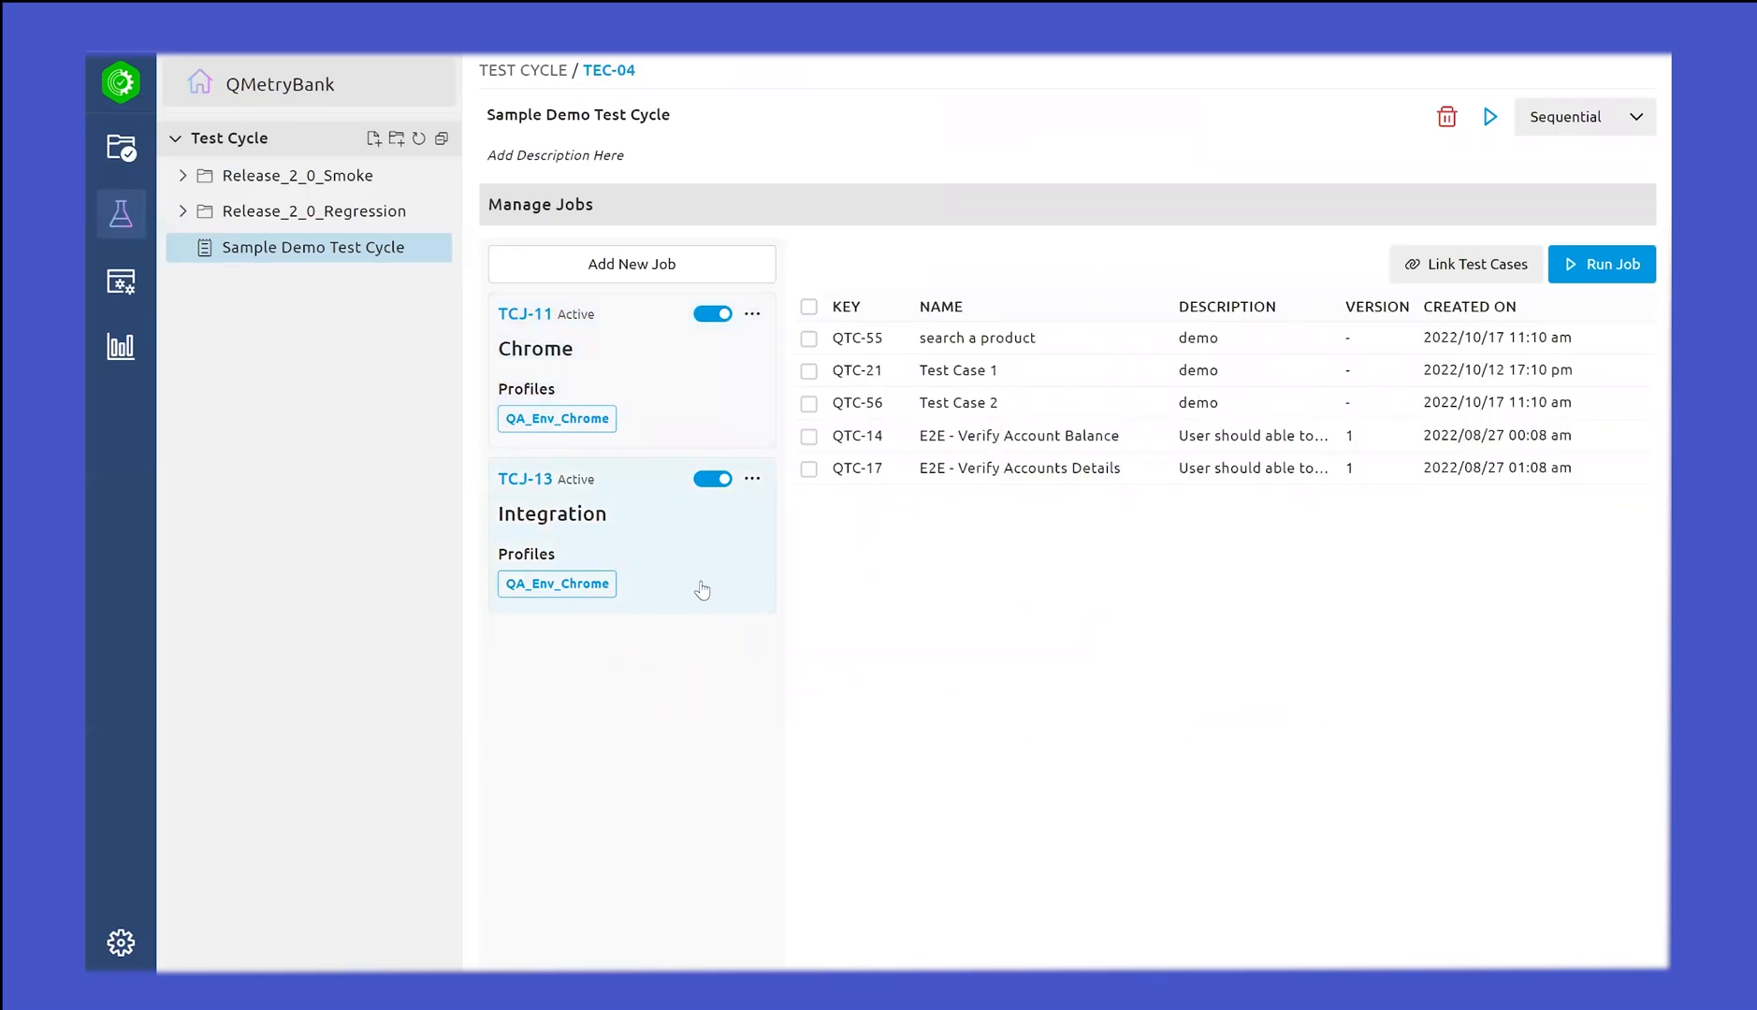
{"action": "left_click", "coordinate": [629, 346]}
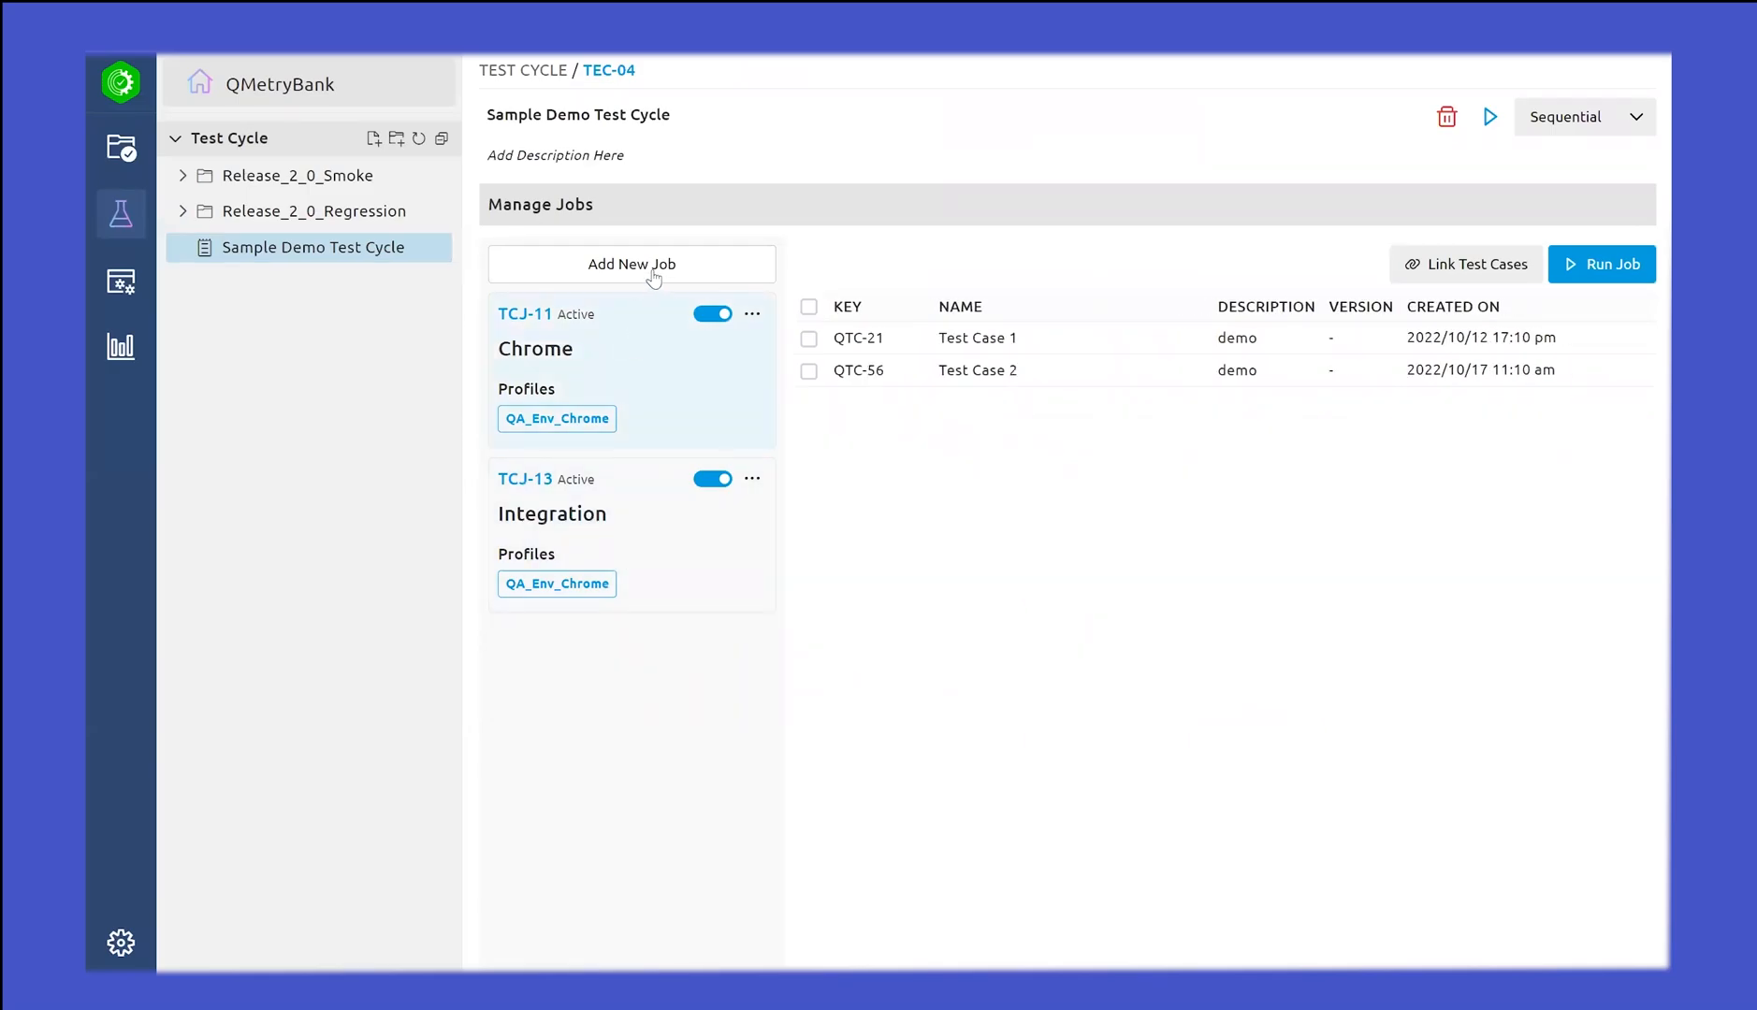
Step: View the profiles selectable for a new job in the Sample Demo Test Cycle, without creating the job
{"action": "left_click", "coordinate": [633, 272]}
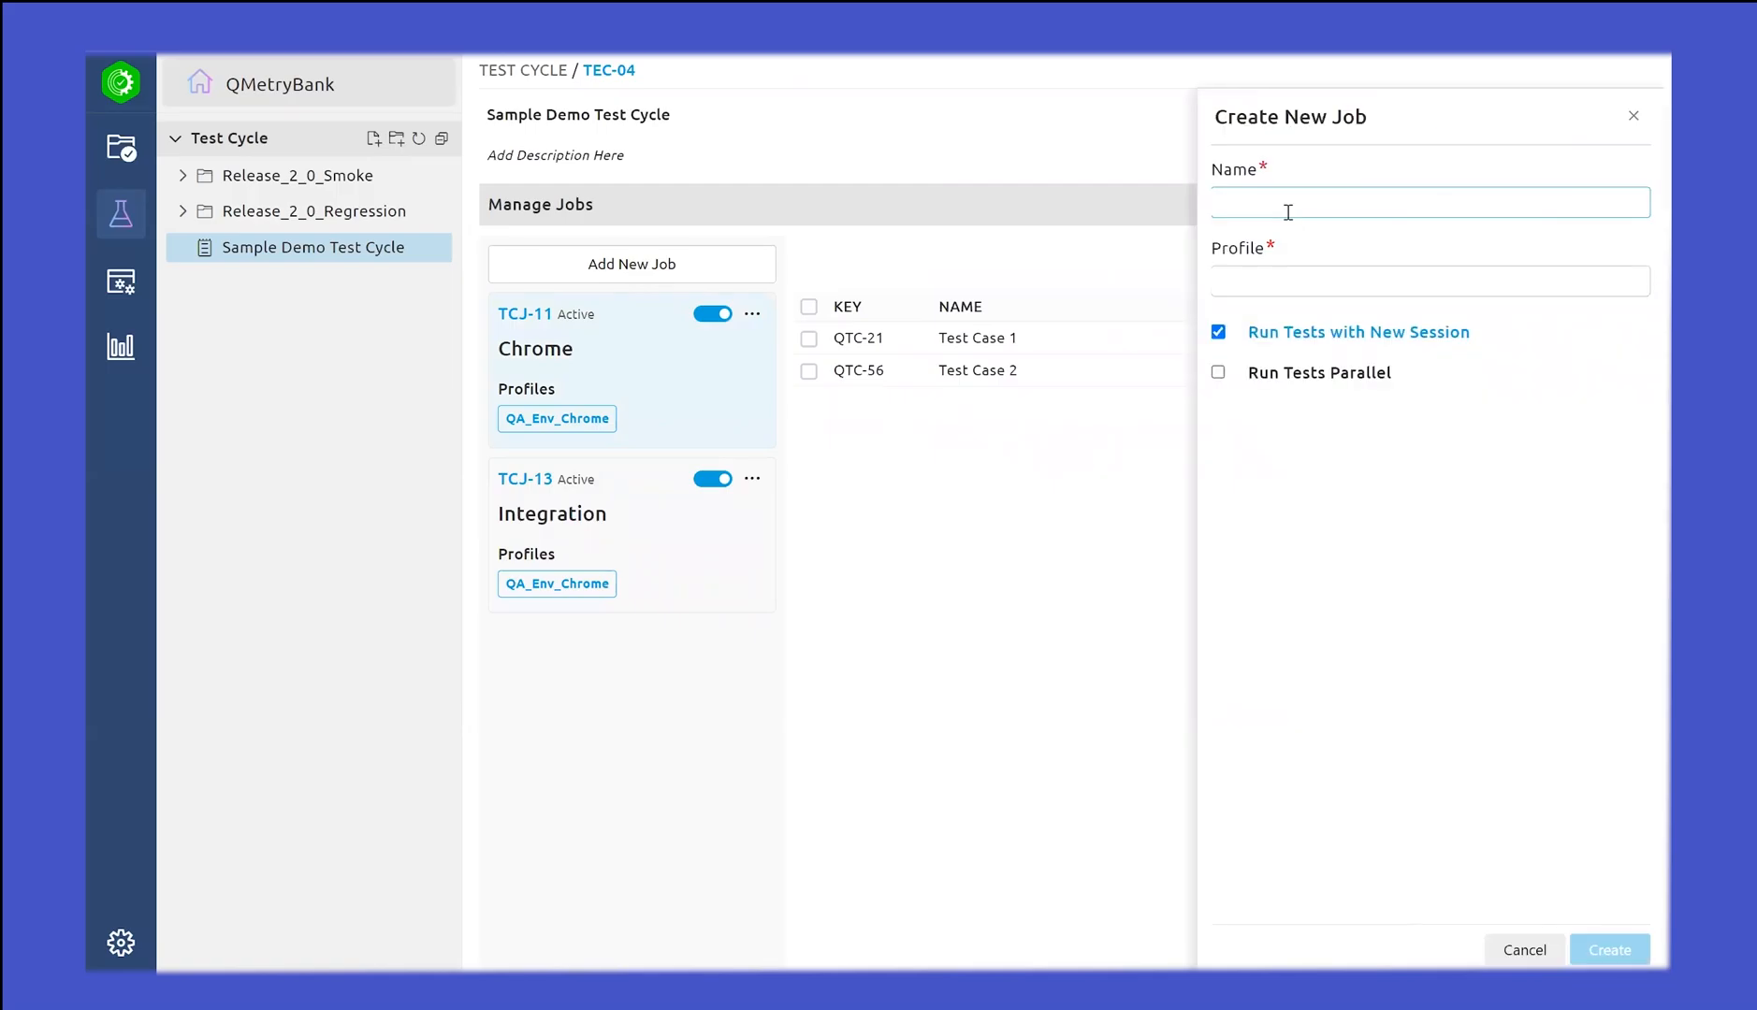
{"action": "left_click", "coordinate": [1300, 276]}
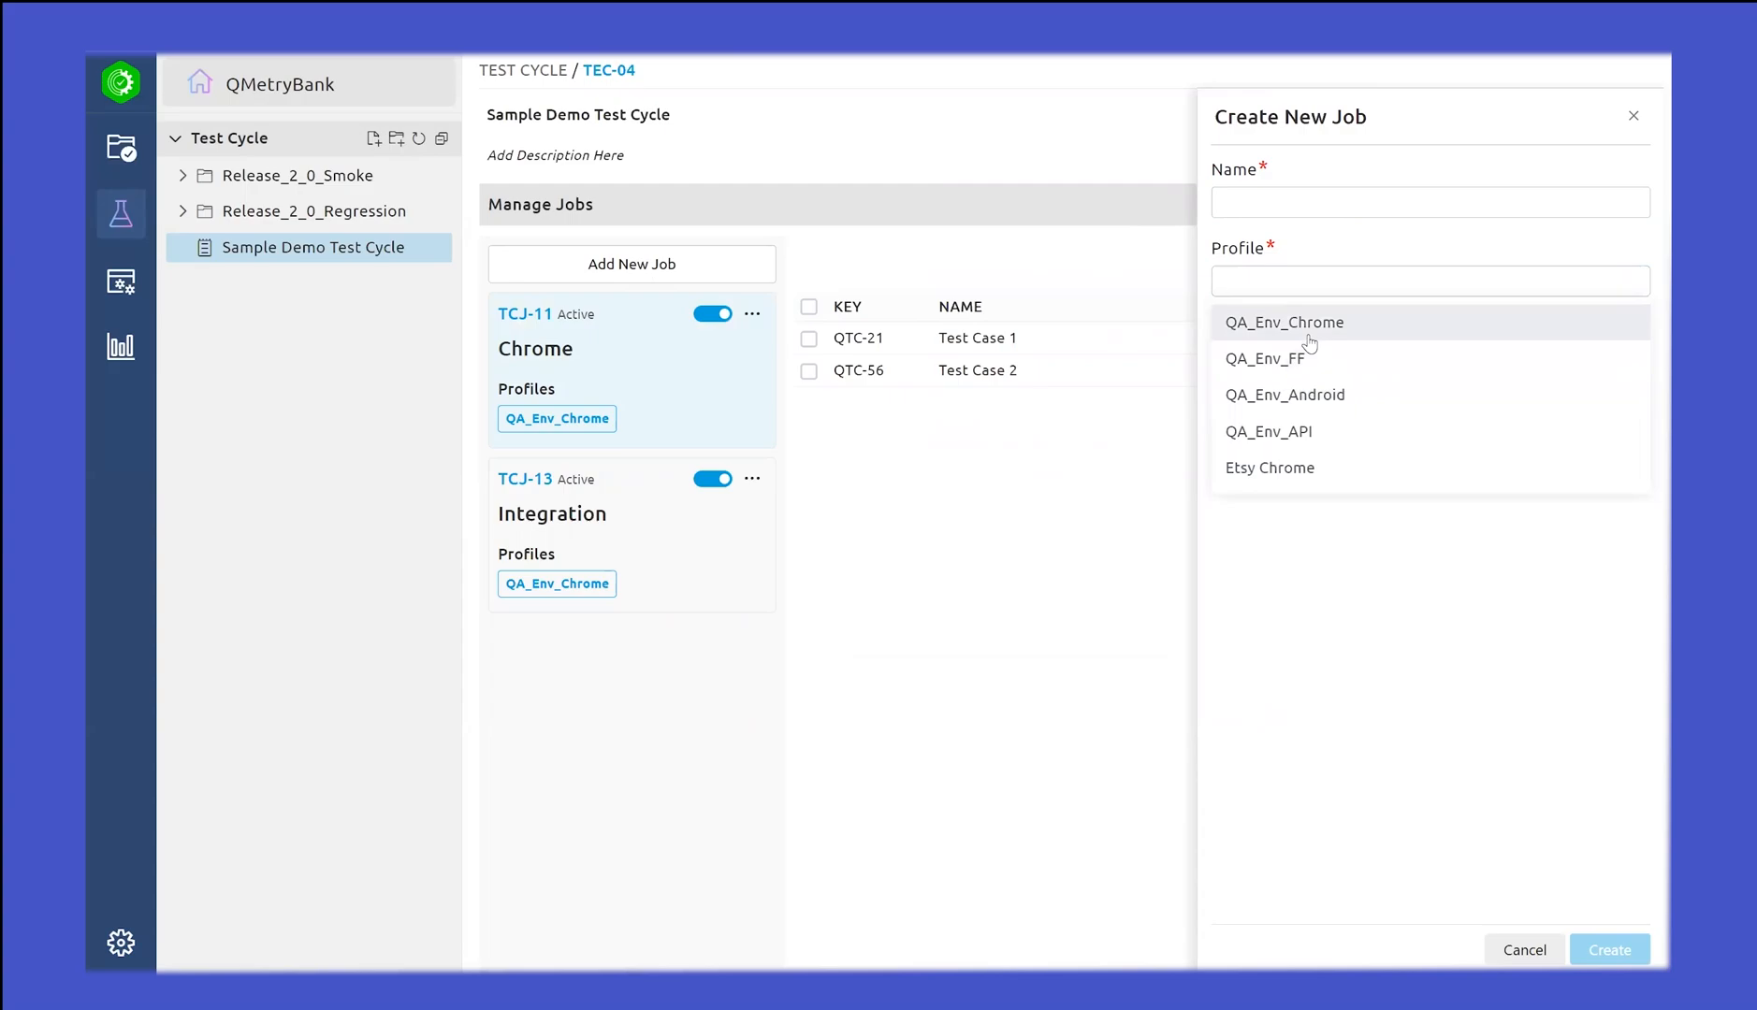
{"action": "left_click", "coordinate": [1313, 559]}
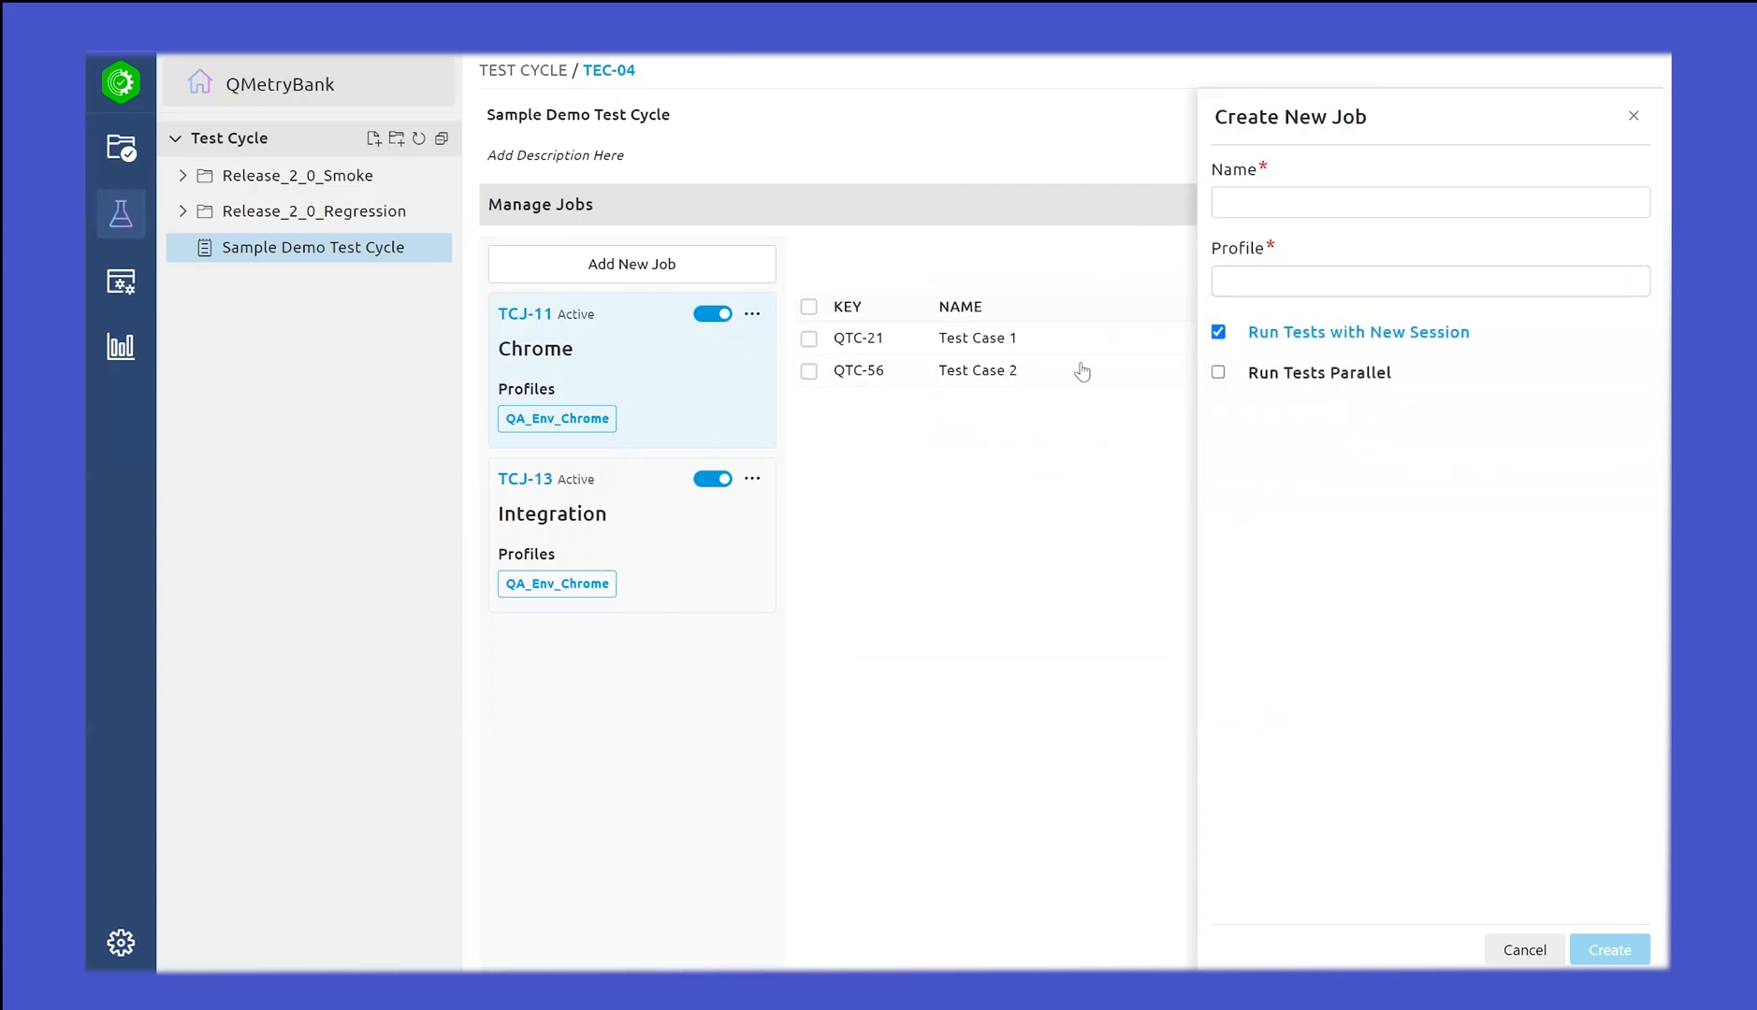
{"action": "left_click", "coordinate": [1630, 120]}
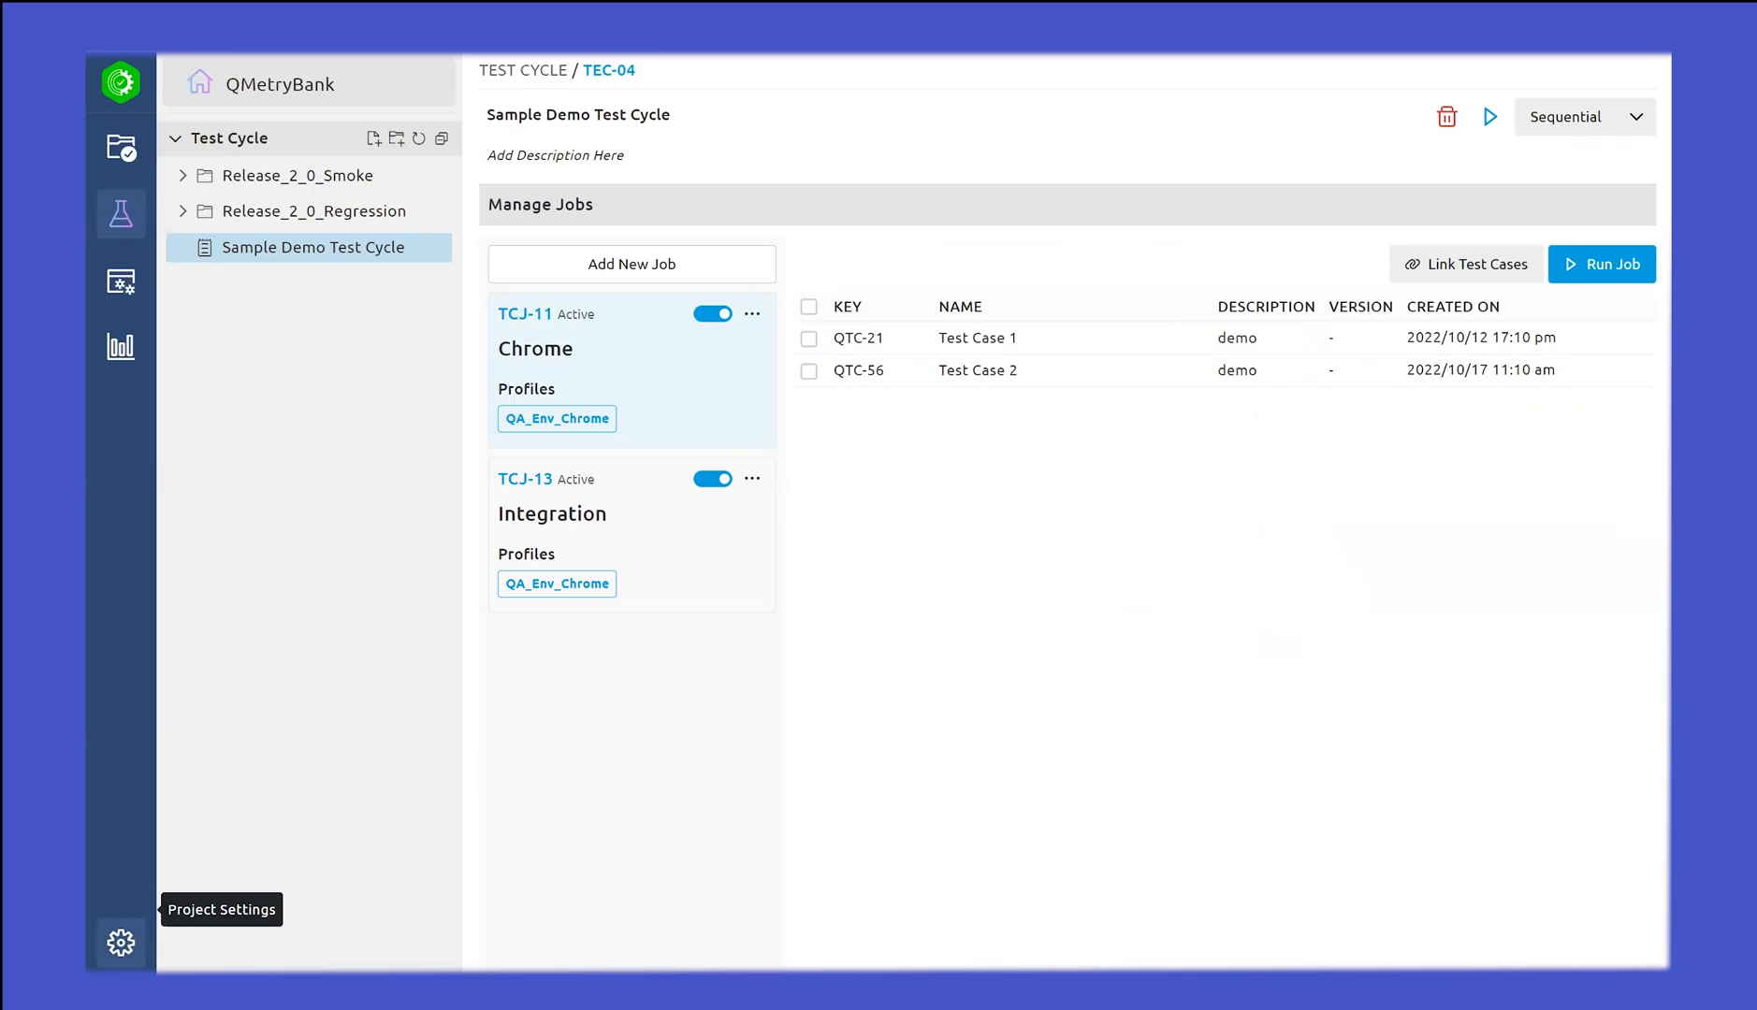
Step: Start a new project profile in profile management and name it Chrome Incognito
{"action": "left_click", "coordinate": [120, 942]}
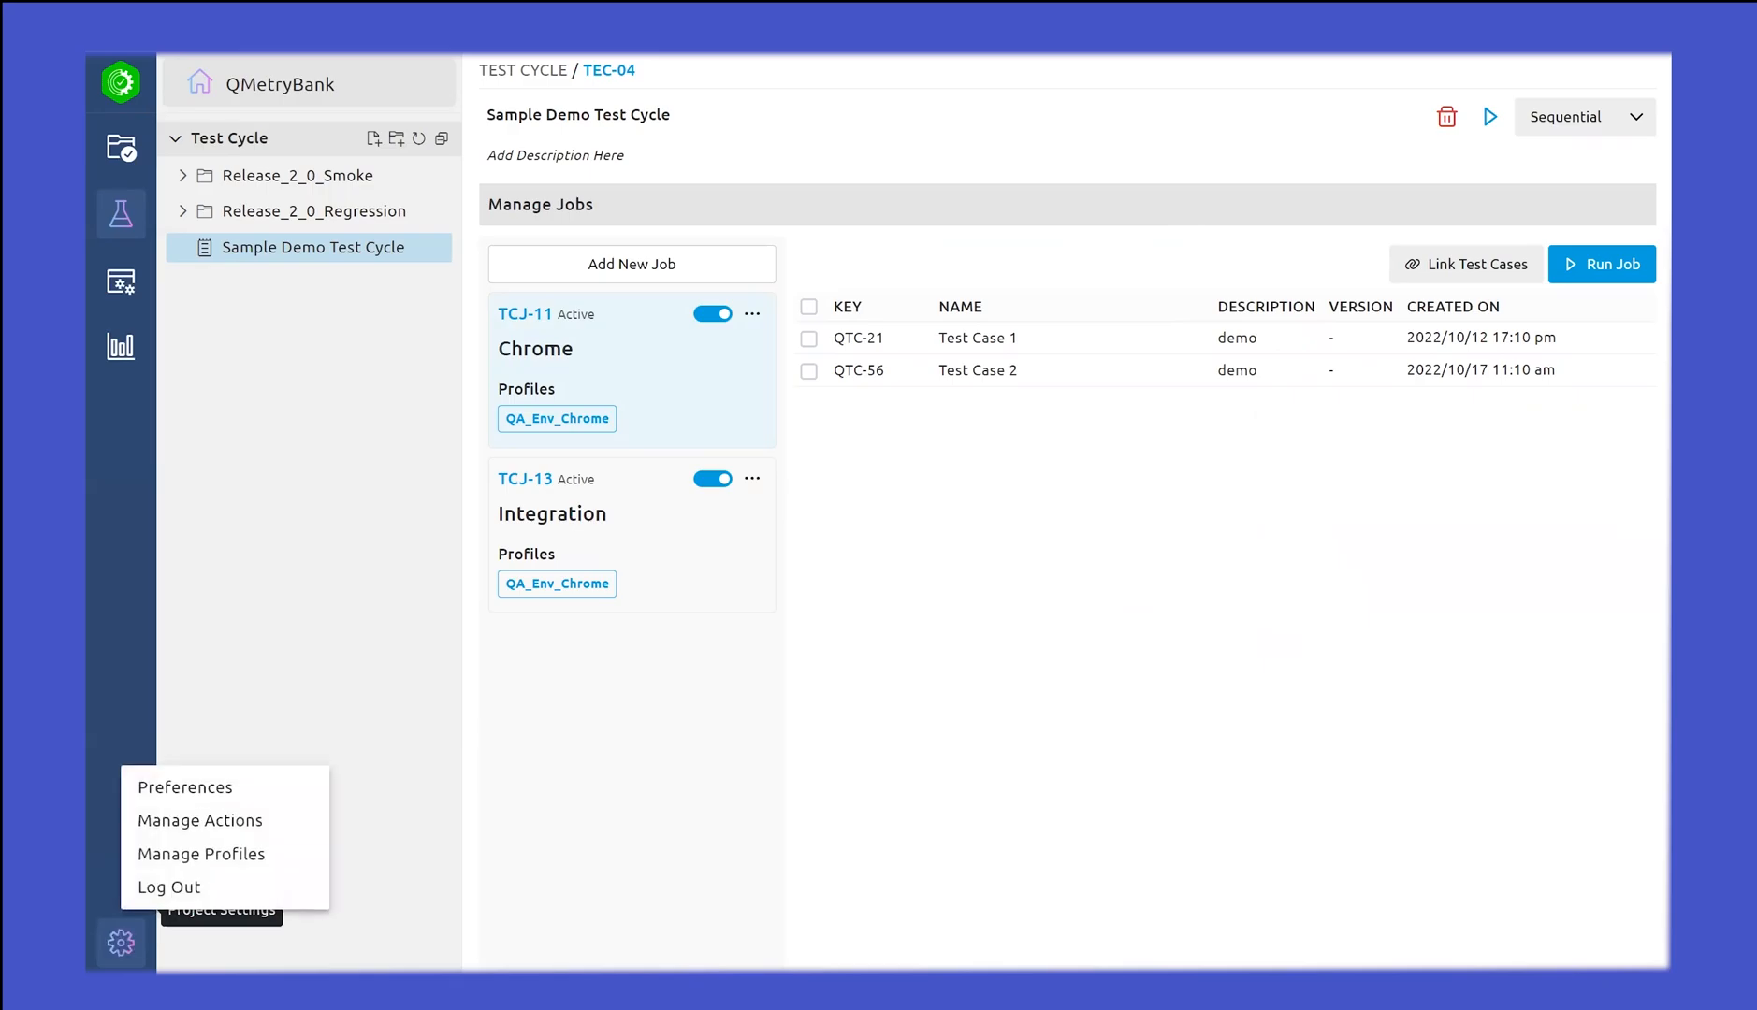
{"action": "left_click", "coordinate": [190, 854]}
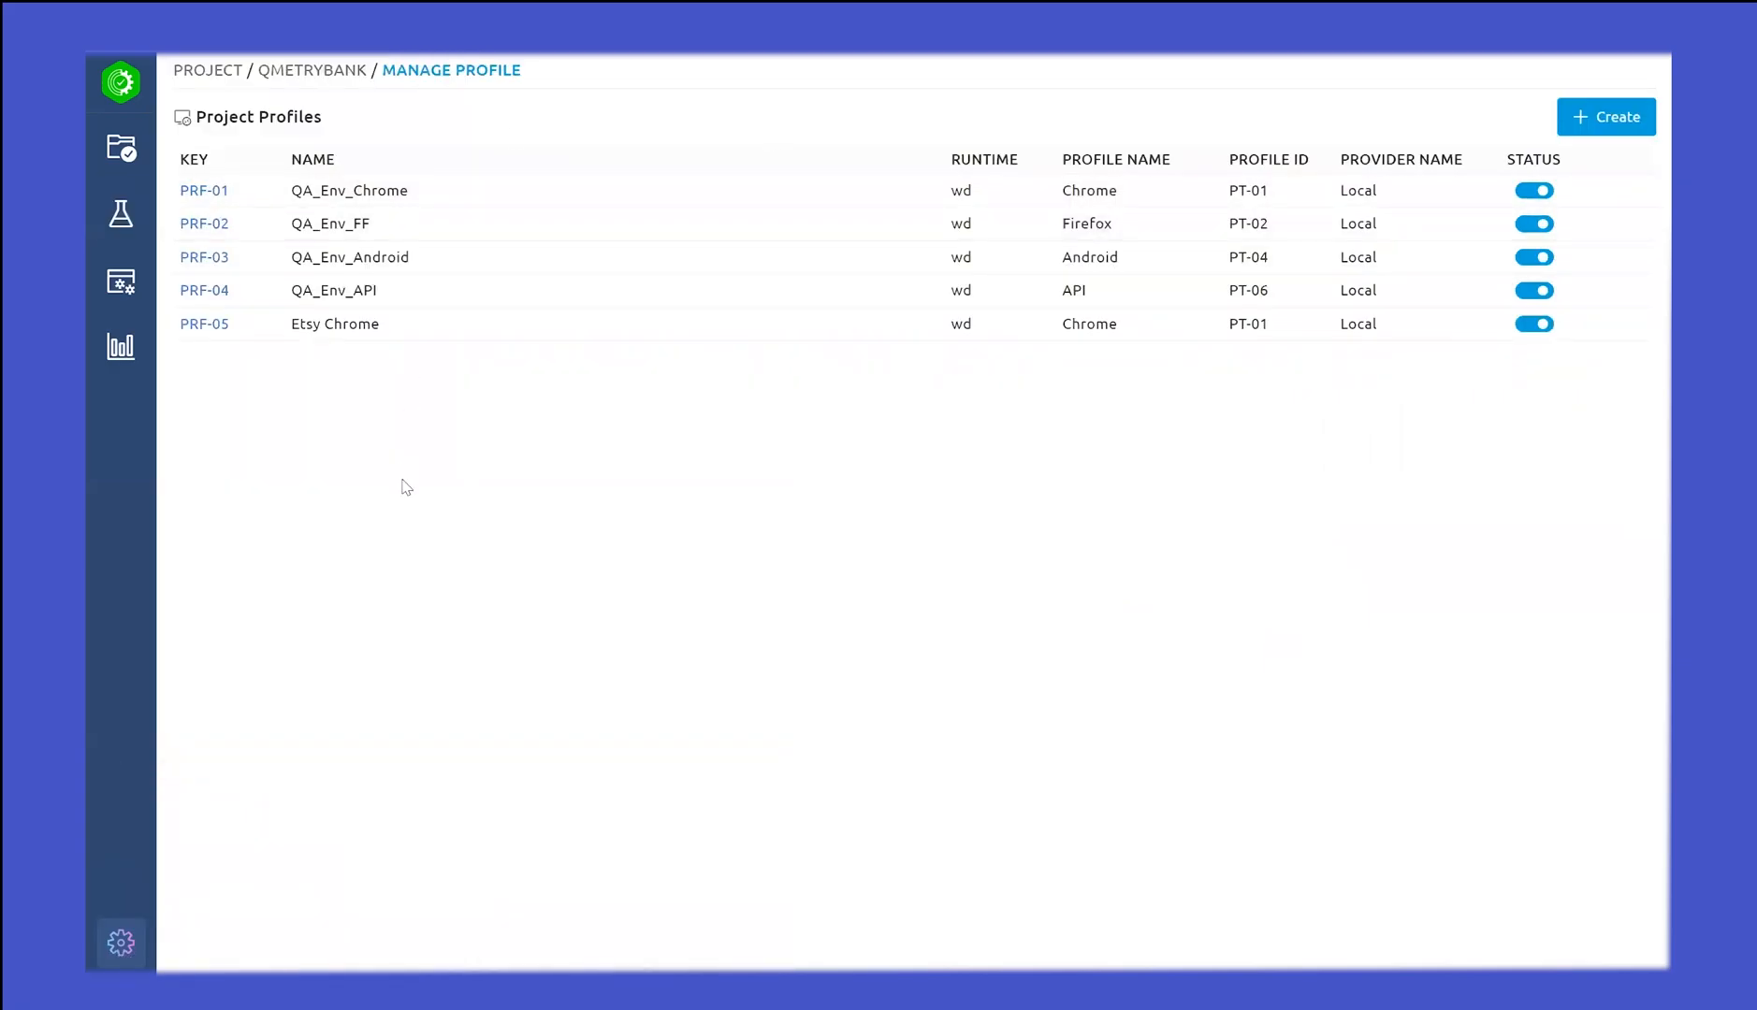
{"action": "left_click", "coordinate": [1607, 120]}
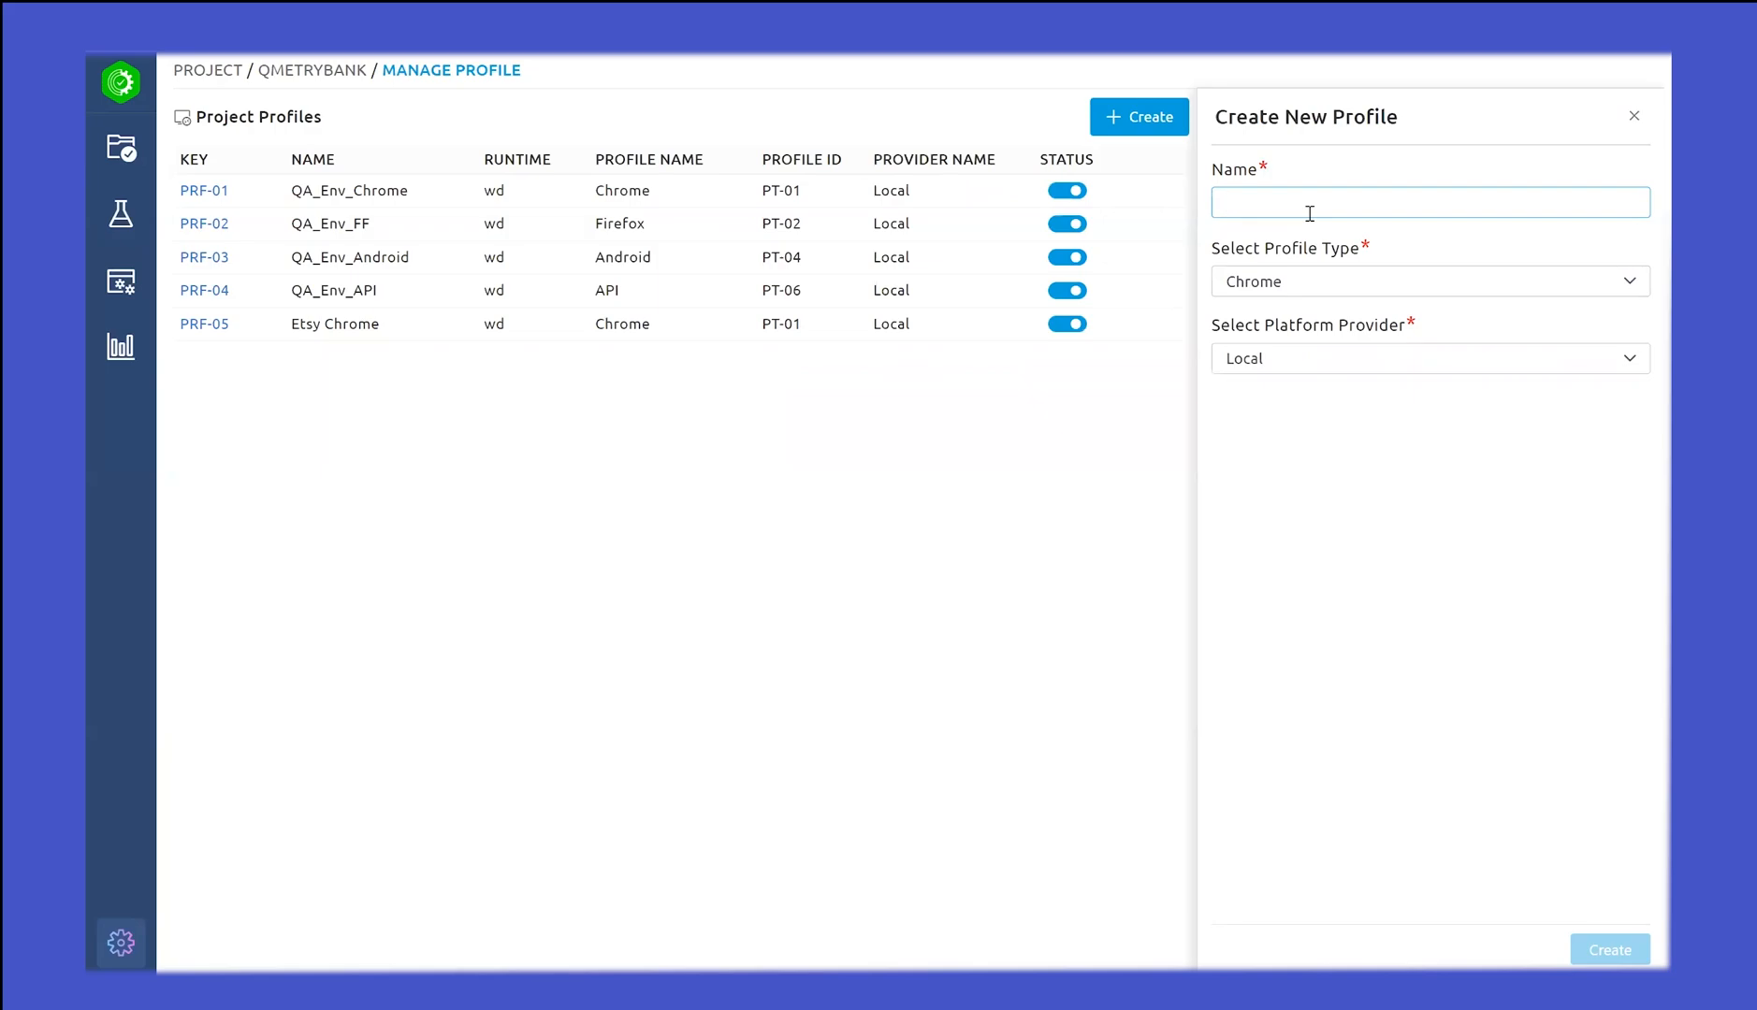
{"action": "type", "text": "Chro"}
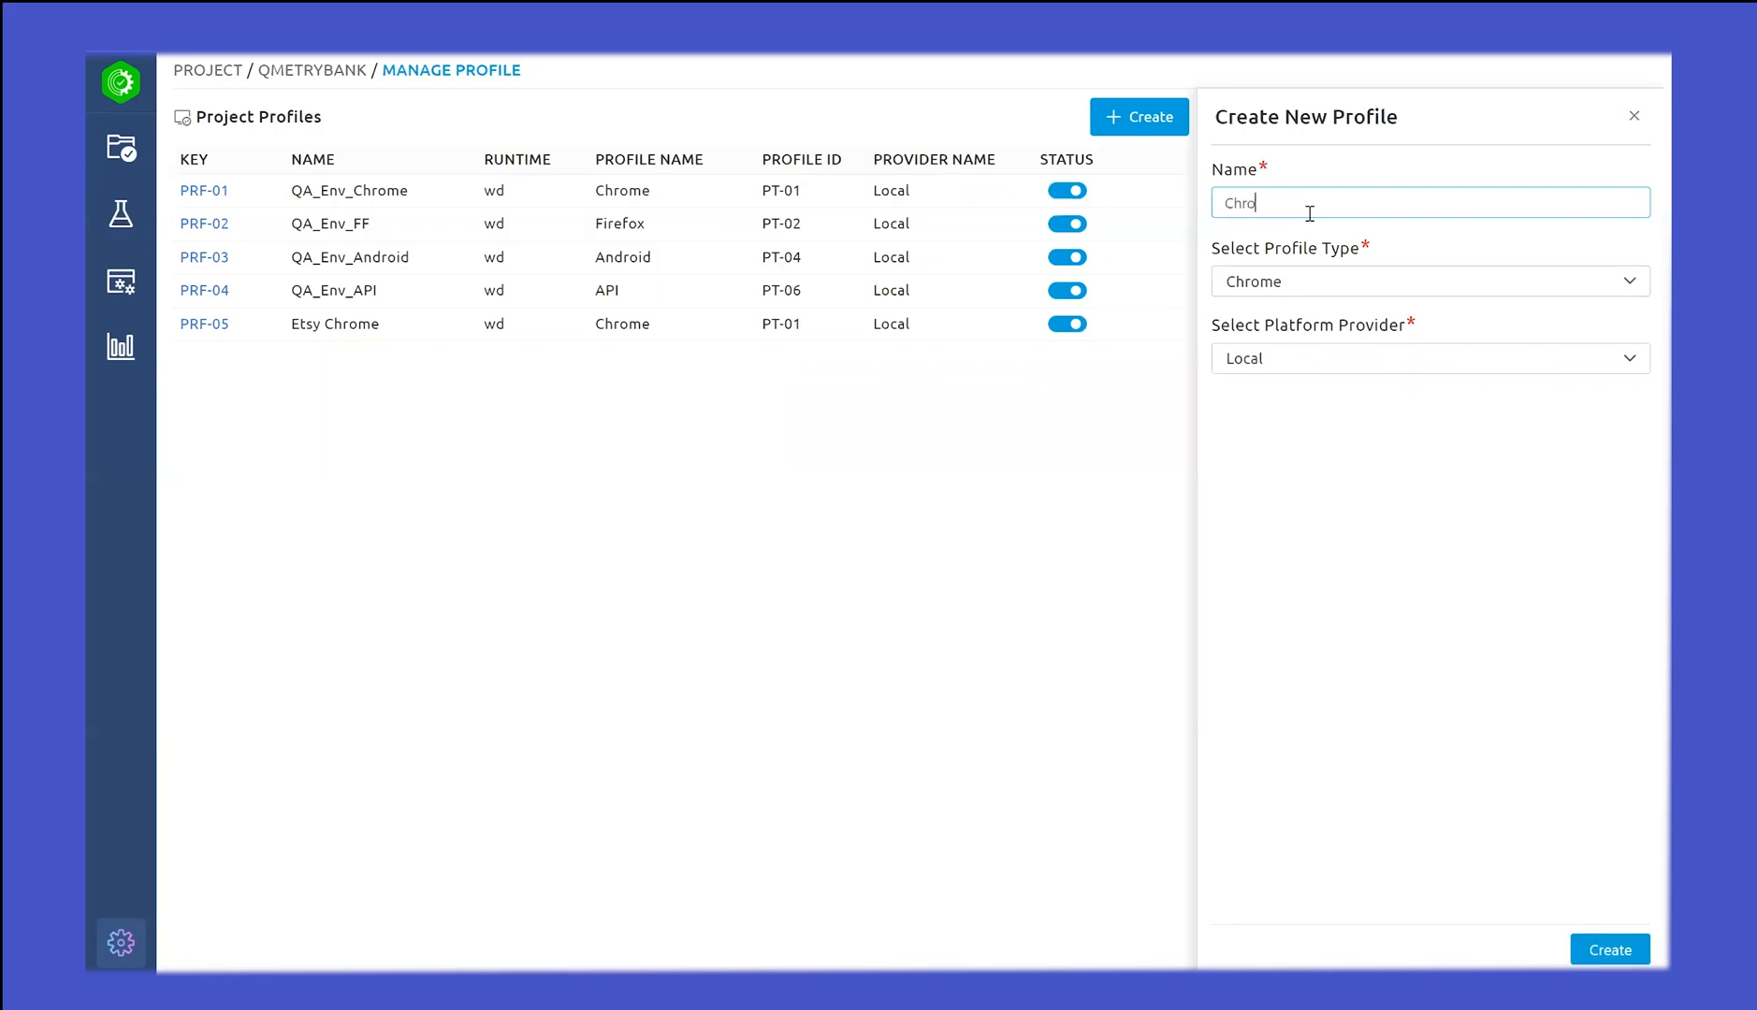
{"action": "type", "text": "me Incognito"}
Step: Review the profile types offered for the new profile, leaving Chrome selected
{"action": "left_click", "coordinate": [1296, 283]}
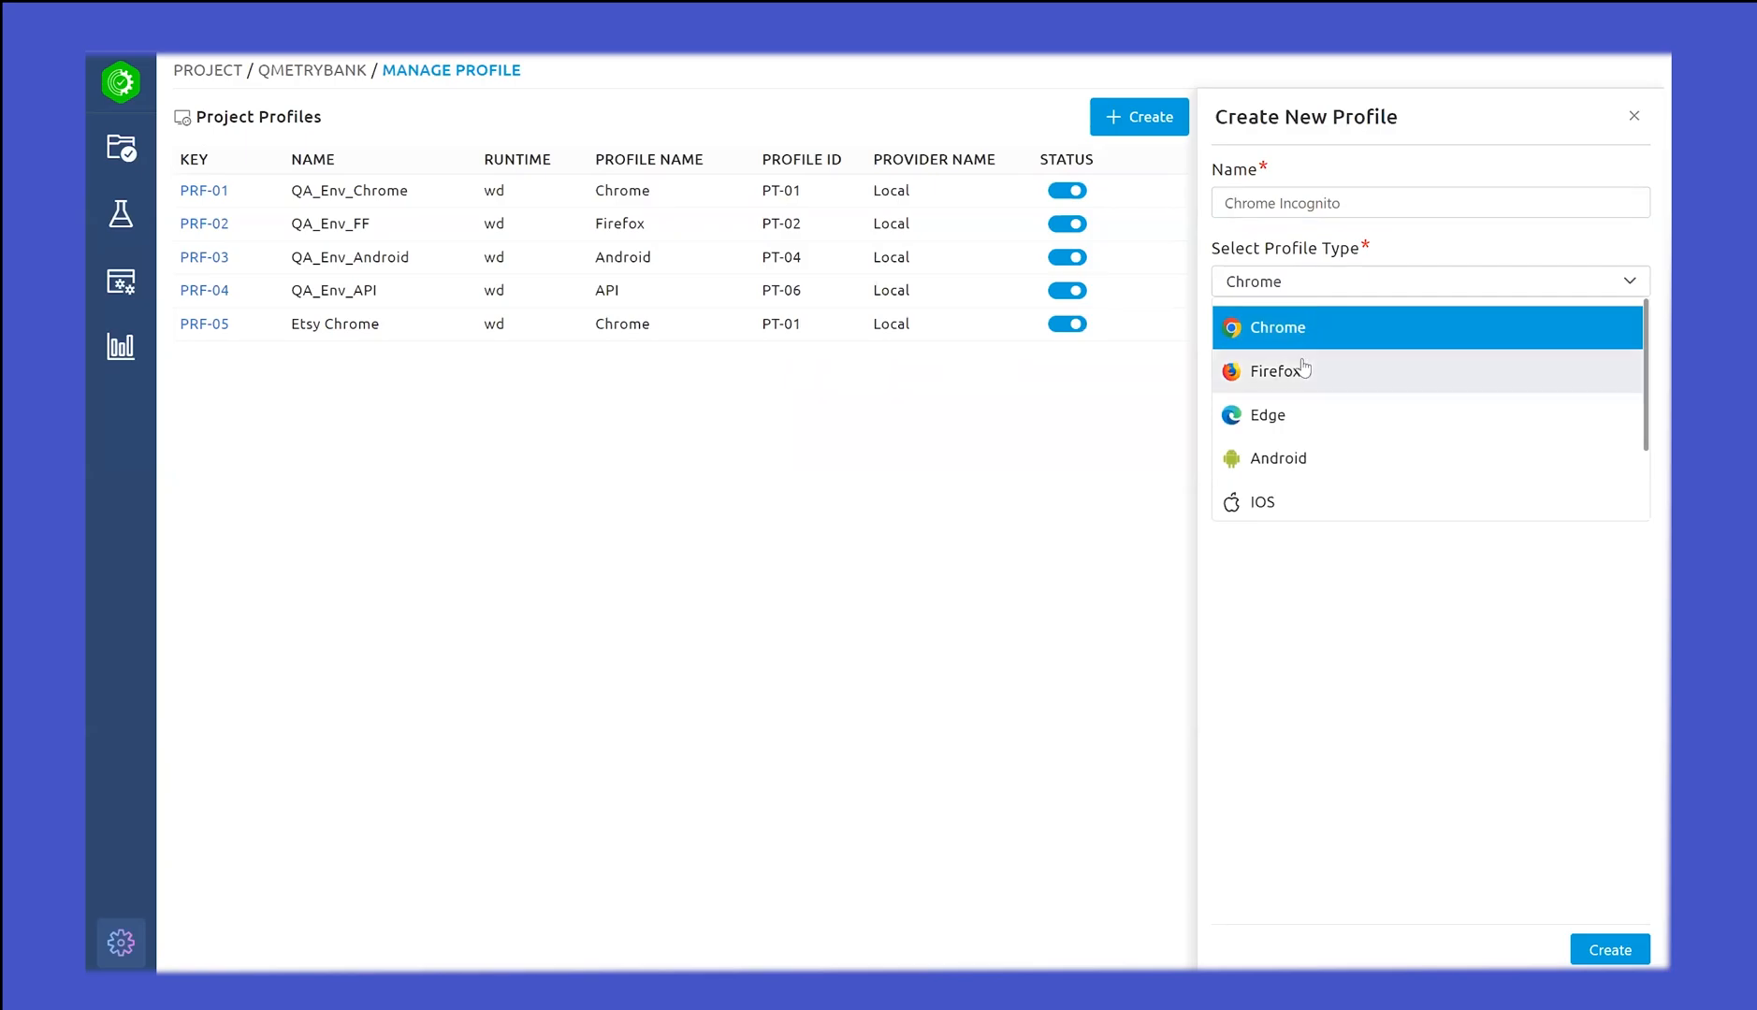
{"action": "scroll", "coordinate": [1325, 424], "scroll_direction": "down", "scroll_amount": 2}
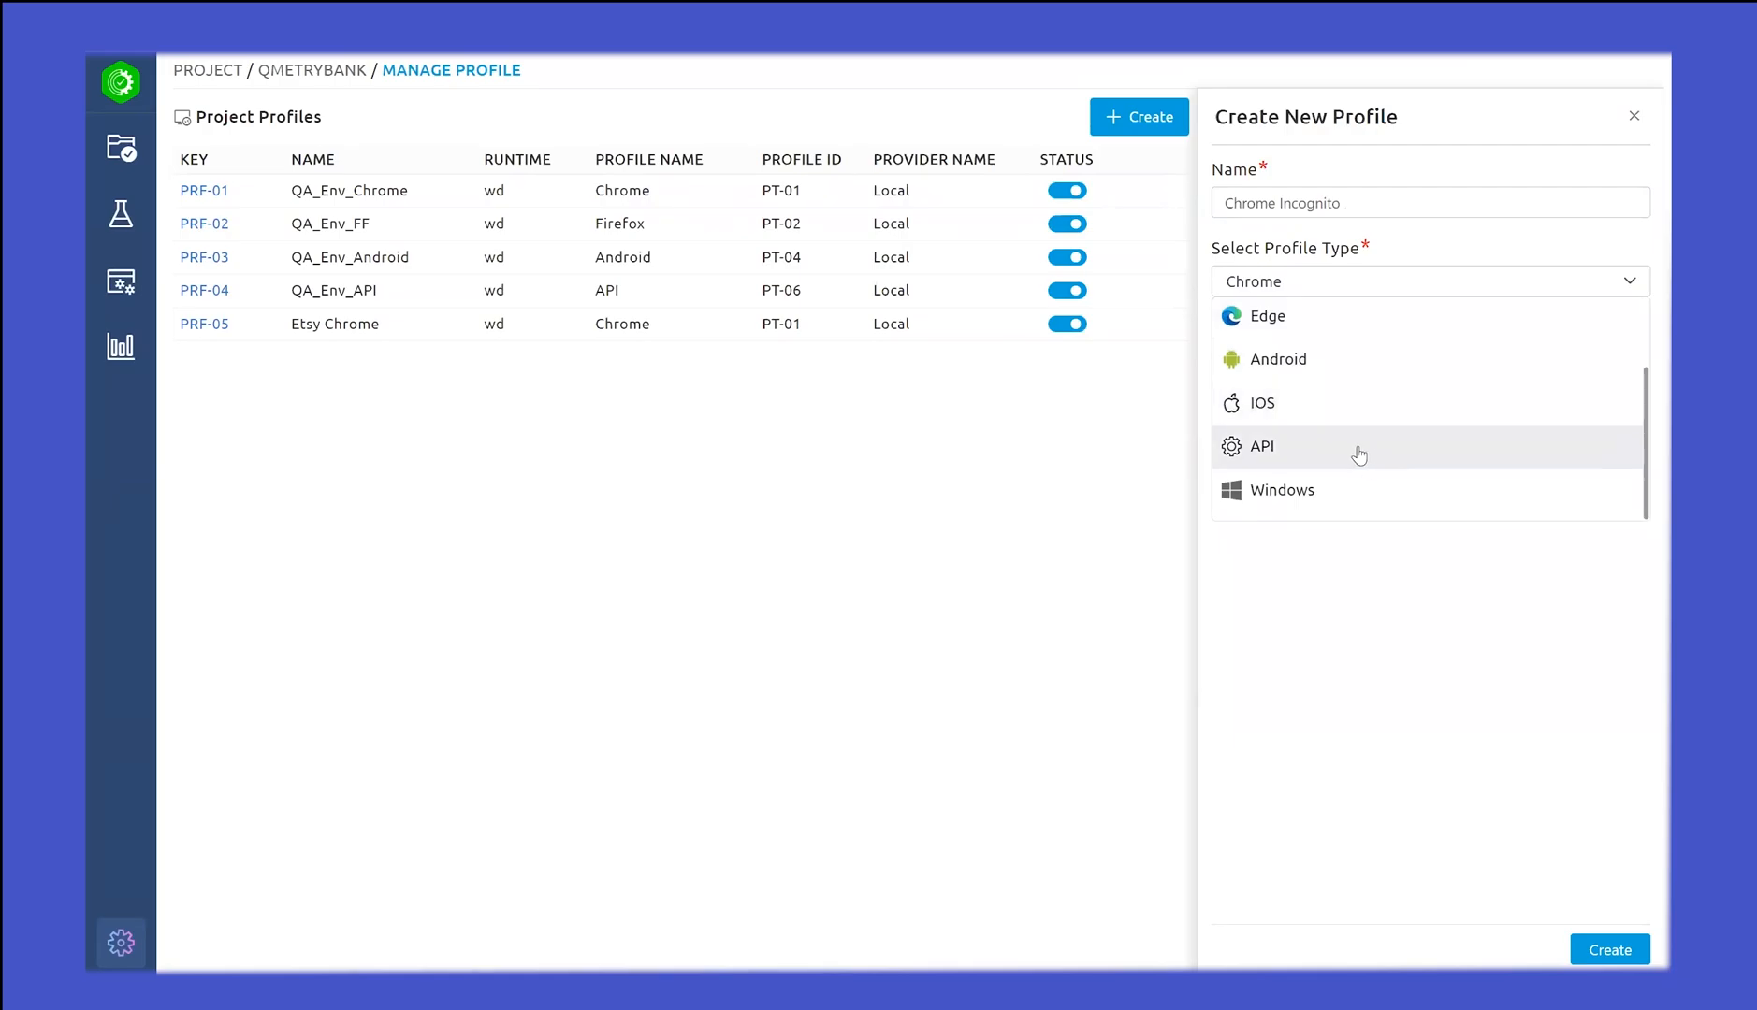
{"action": "scroll", "coordinate": [1351, 402], "scroll_direction": "up", "scroll_amount": 2}
{"action": "left_click", "coordinate": [1400, 248]}
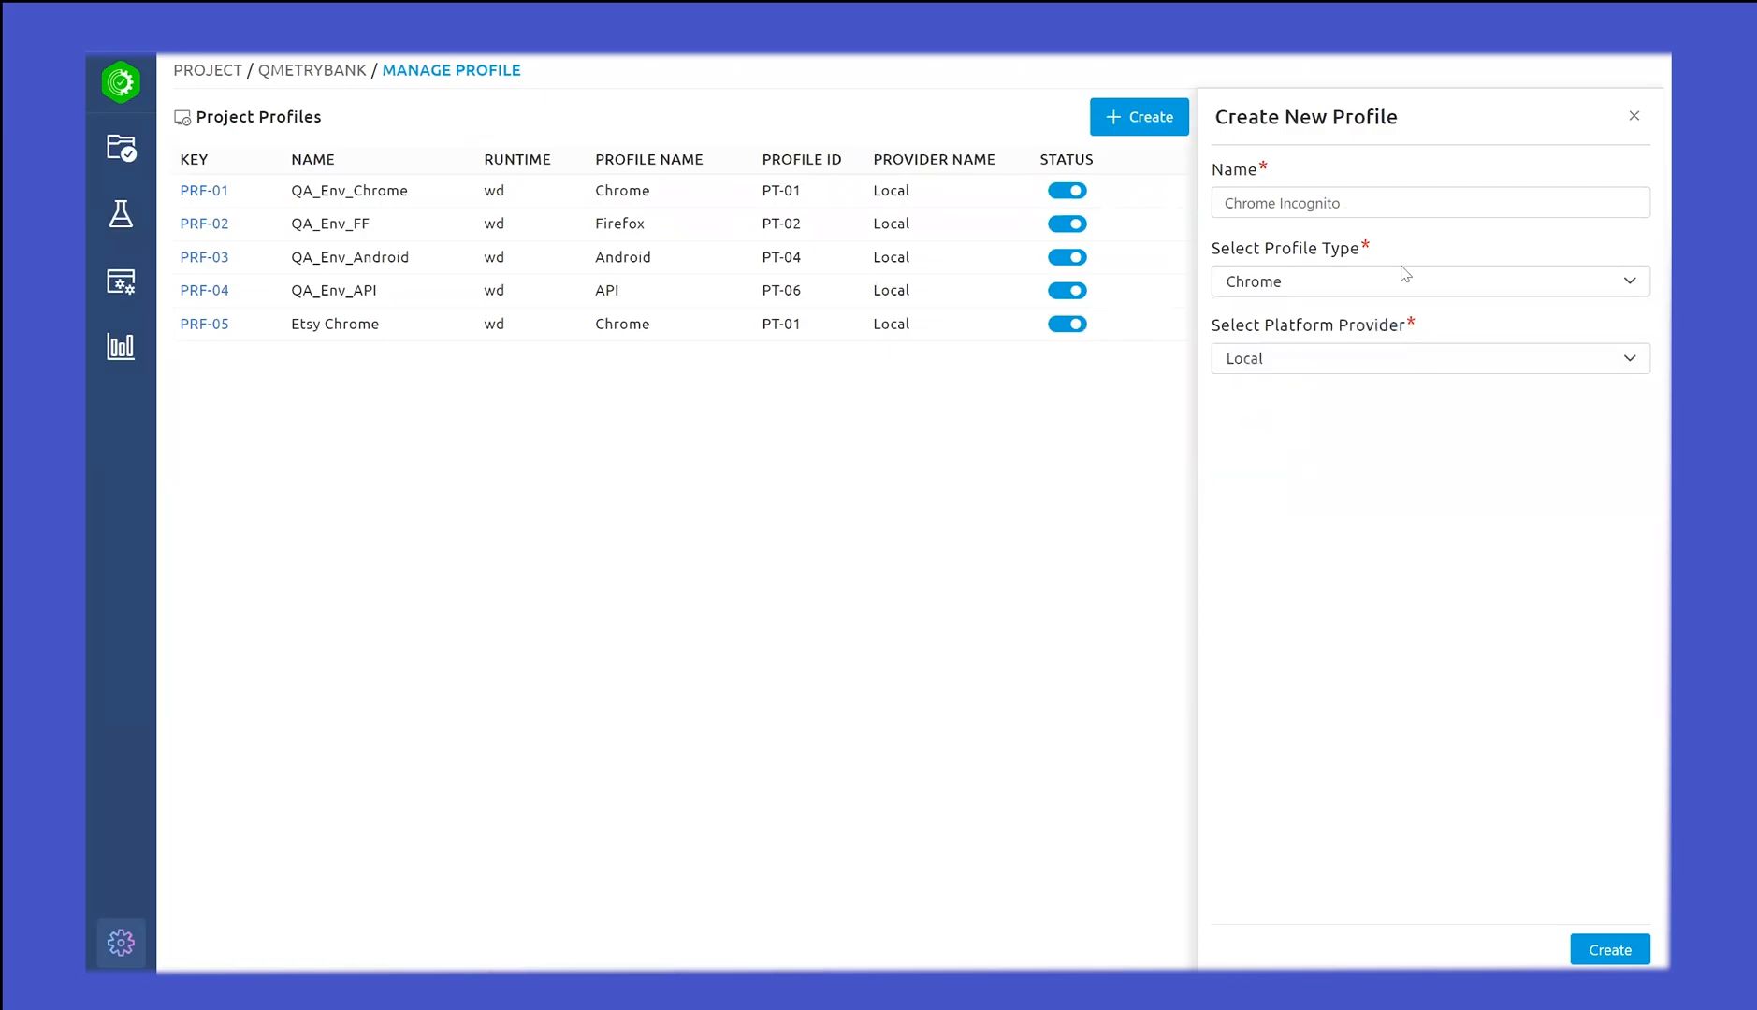
Step: Look through the available platform providers and select Local for the new profile
{"action": "left_click", "coordinate": [1348, 364]}
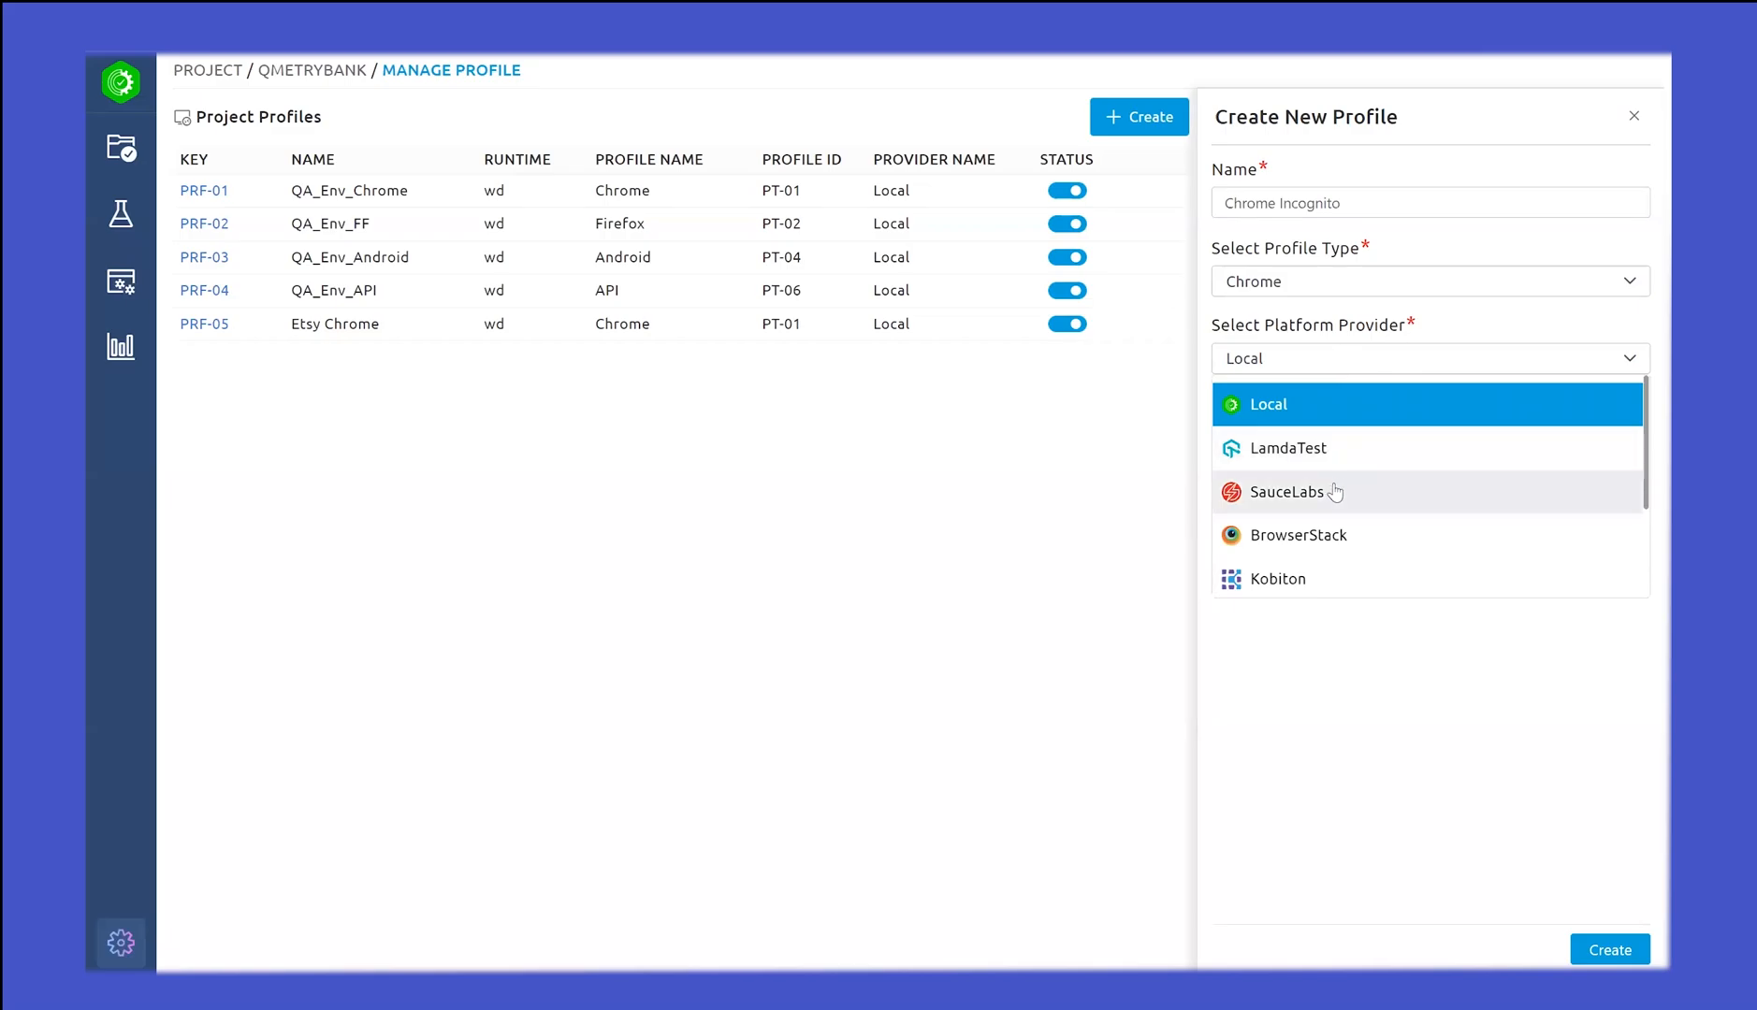
{"action": "scroll", "coordinate": [1333, 538], "scroll_direction": "down", "scroll_amount": 2}
{"action": "scroll", "coordinate": [1340, 538], "scroll_direction": "up", "scroll_amount": 2}
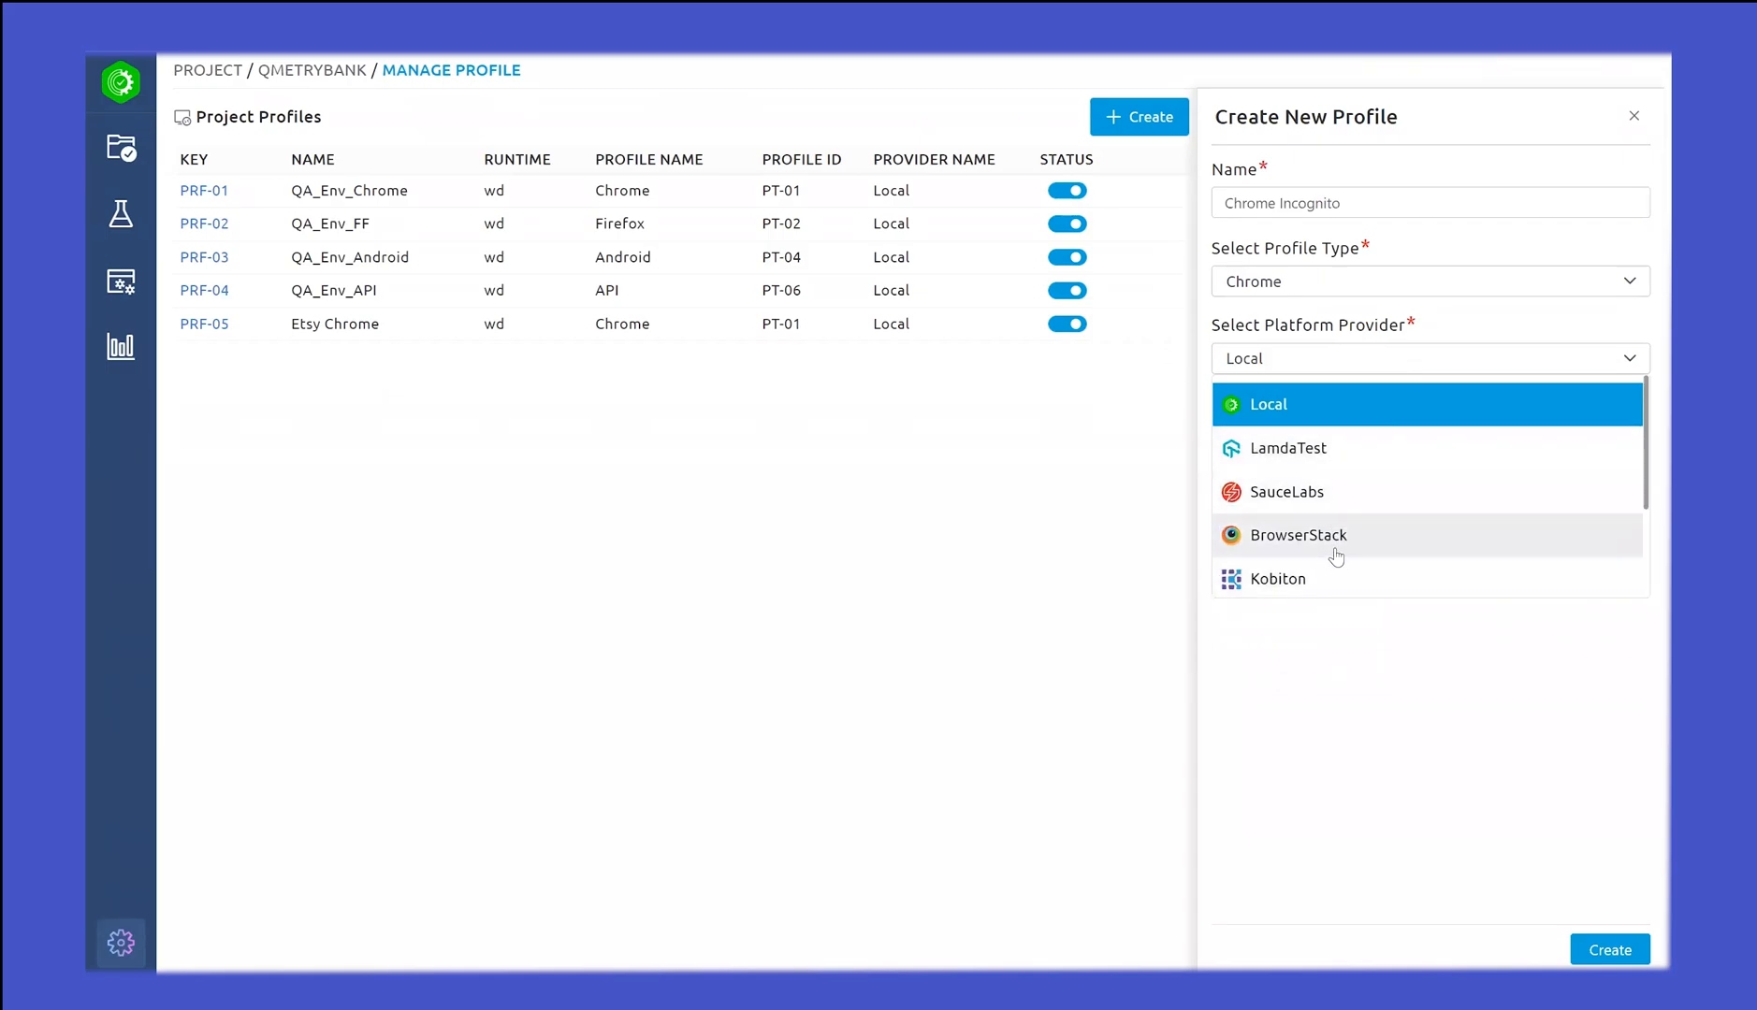
{"action": "scroll", "coordinate": [1335, 554], "scroll_direction": "down", "scroll_amount": 2}
{"action": "scroll", "coordinate": [1339, 552], "scroll_direction": "up", "scroll_amount": 2}
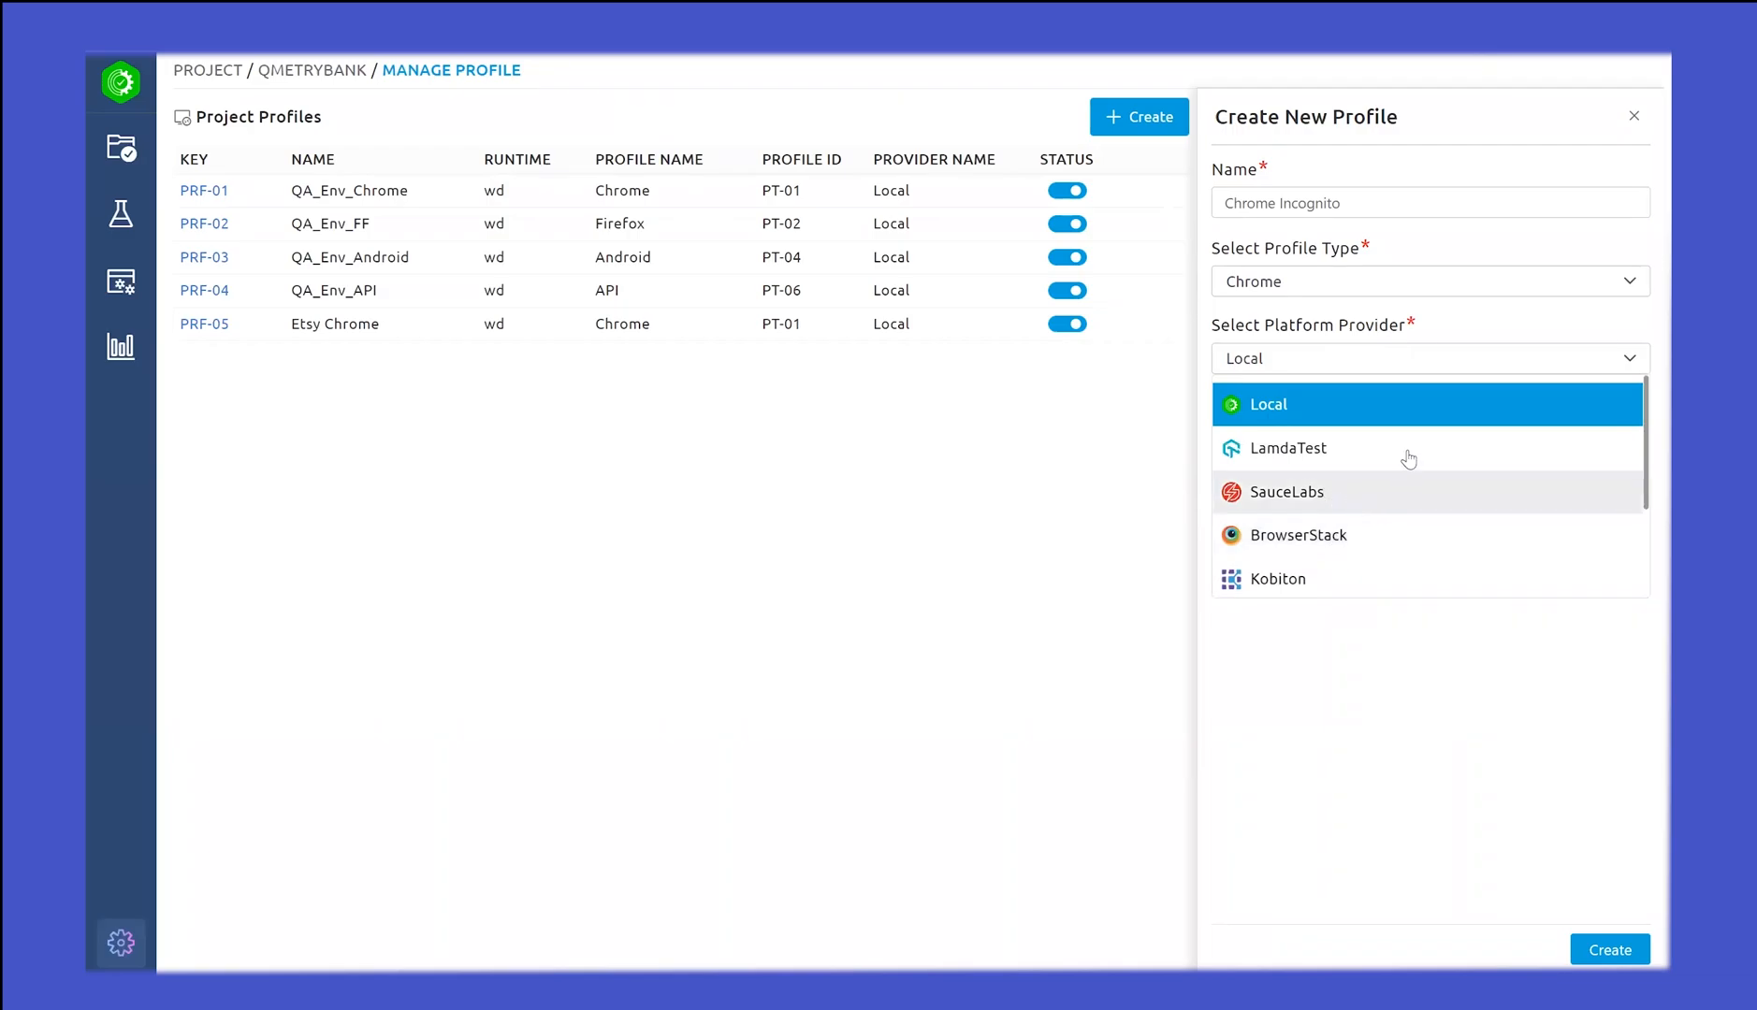
{"action": "left_click", "coordinate": [1302, 404]}
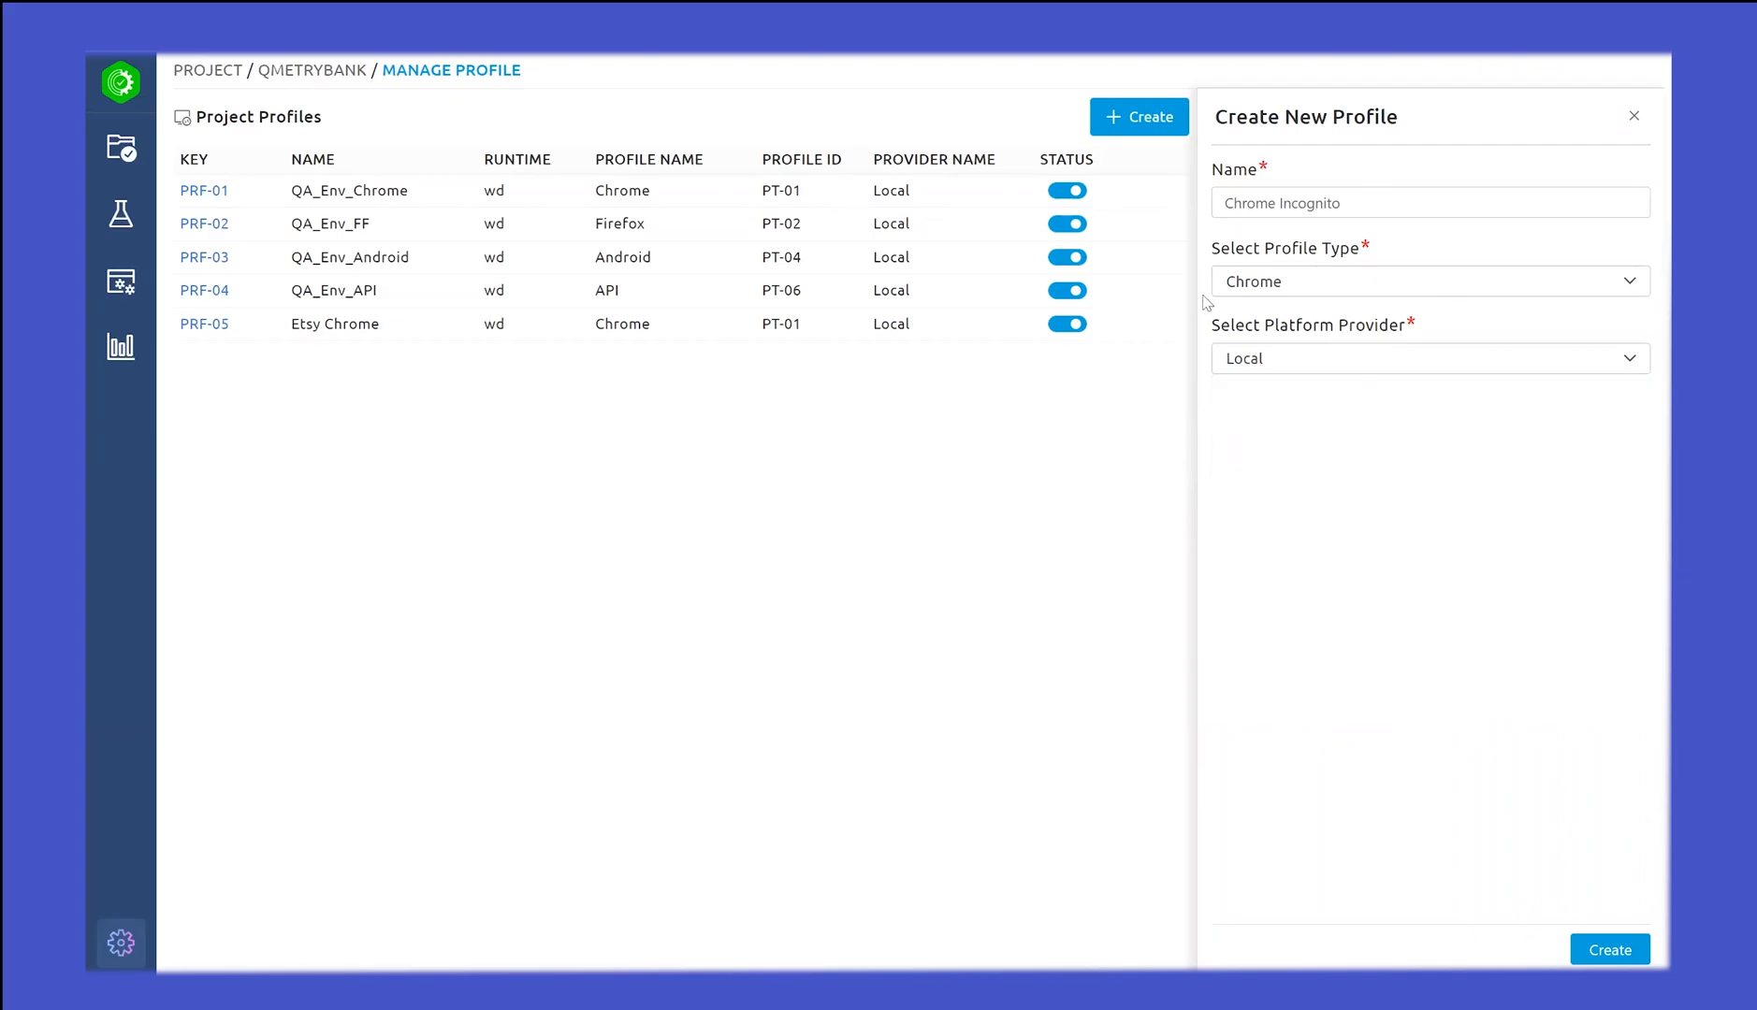
Step: Create the Chrome Incognito profile with profile type Chrome and platform provider Local
{"action": "left_click", "coordinate": [1306, 290]}
{"action": "left_click", "coordinate": [1407, 247]}
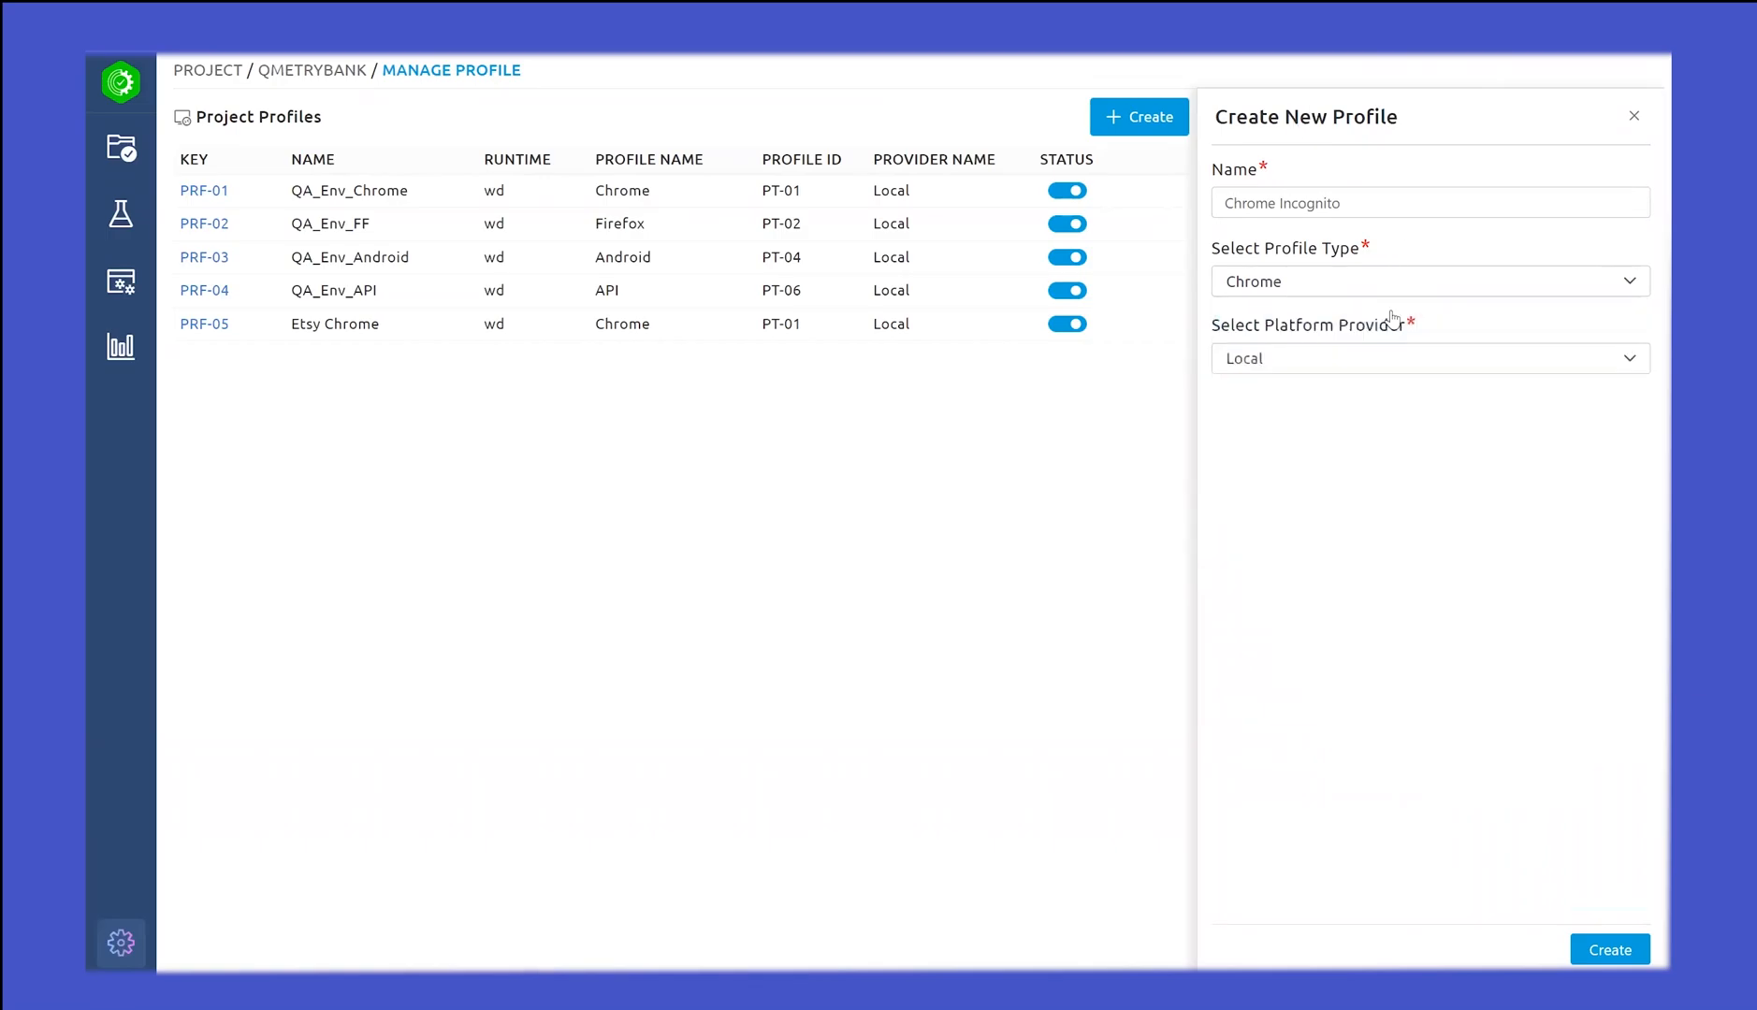
{"action": "left_click", "coordinate": [1329, 357]}
{"action": "left_click", "coordinate": [1465, 238]}
{"action": "left_click", "coordinate": [1609, 949]}
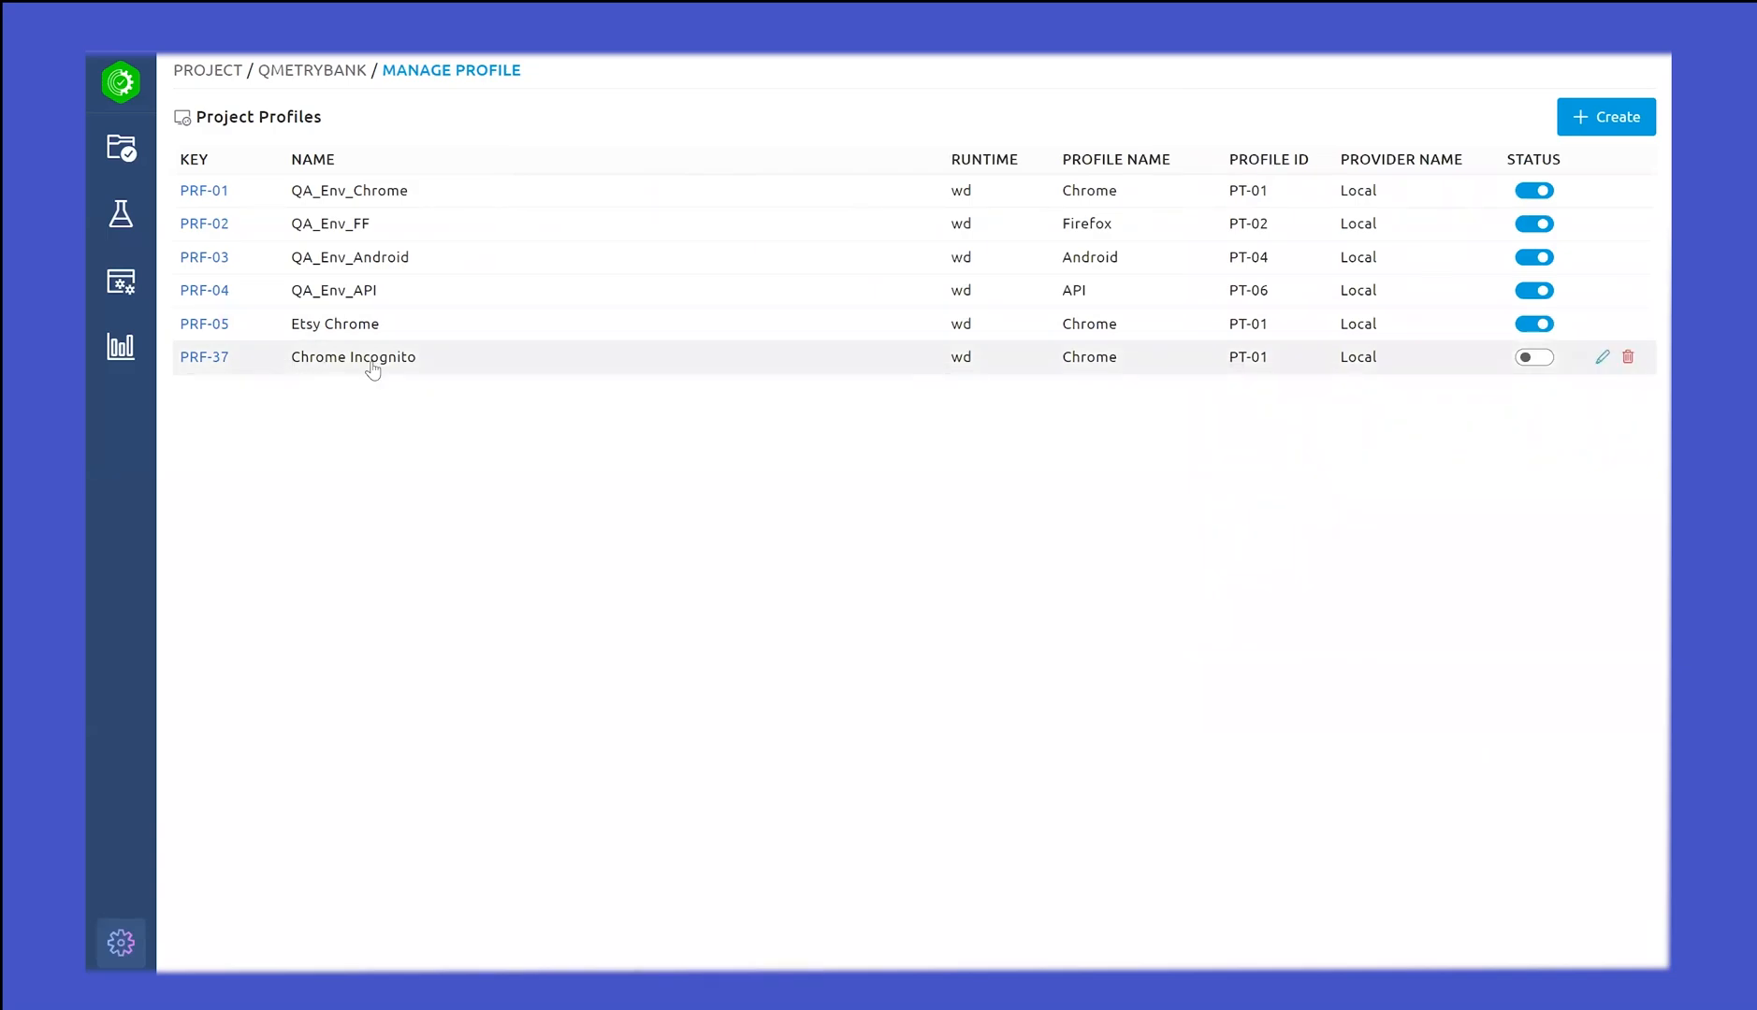
Step: Activate the Chrome Incognito profile and open its profile configurations for review
{"action": "left_click", "coordinate": [1540, 361]}
{"action": "left_click", "coordinate": [1541, 361]}
{"action": "left_click", "coordinate": [1539, 362]}
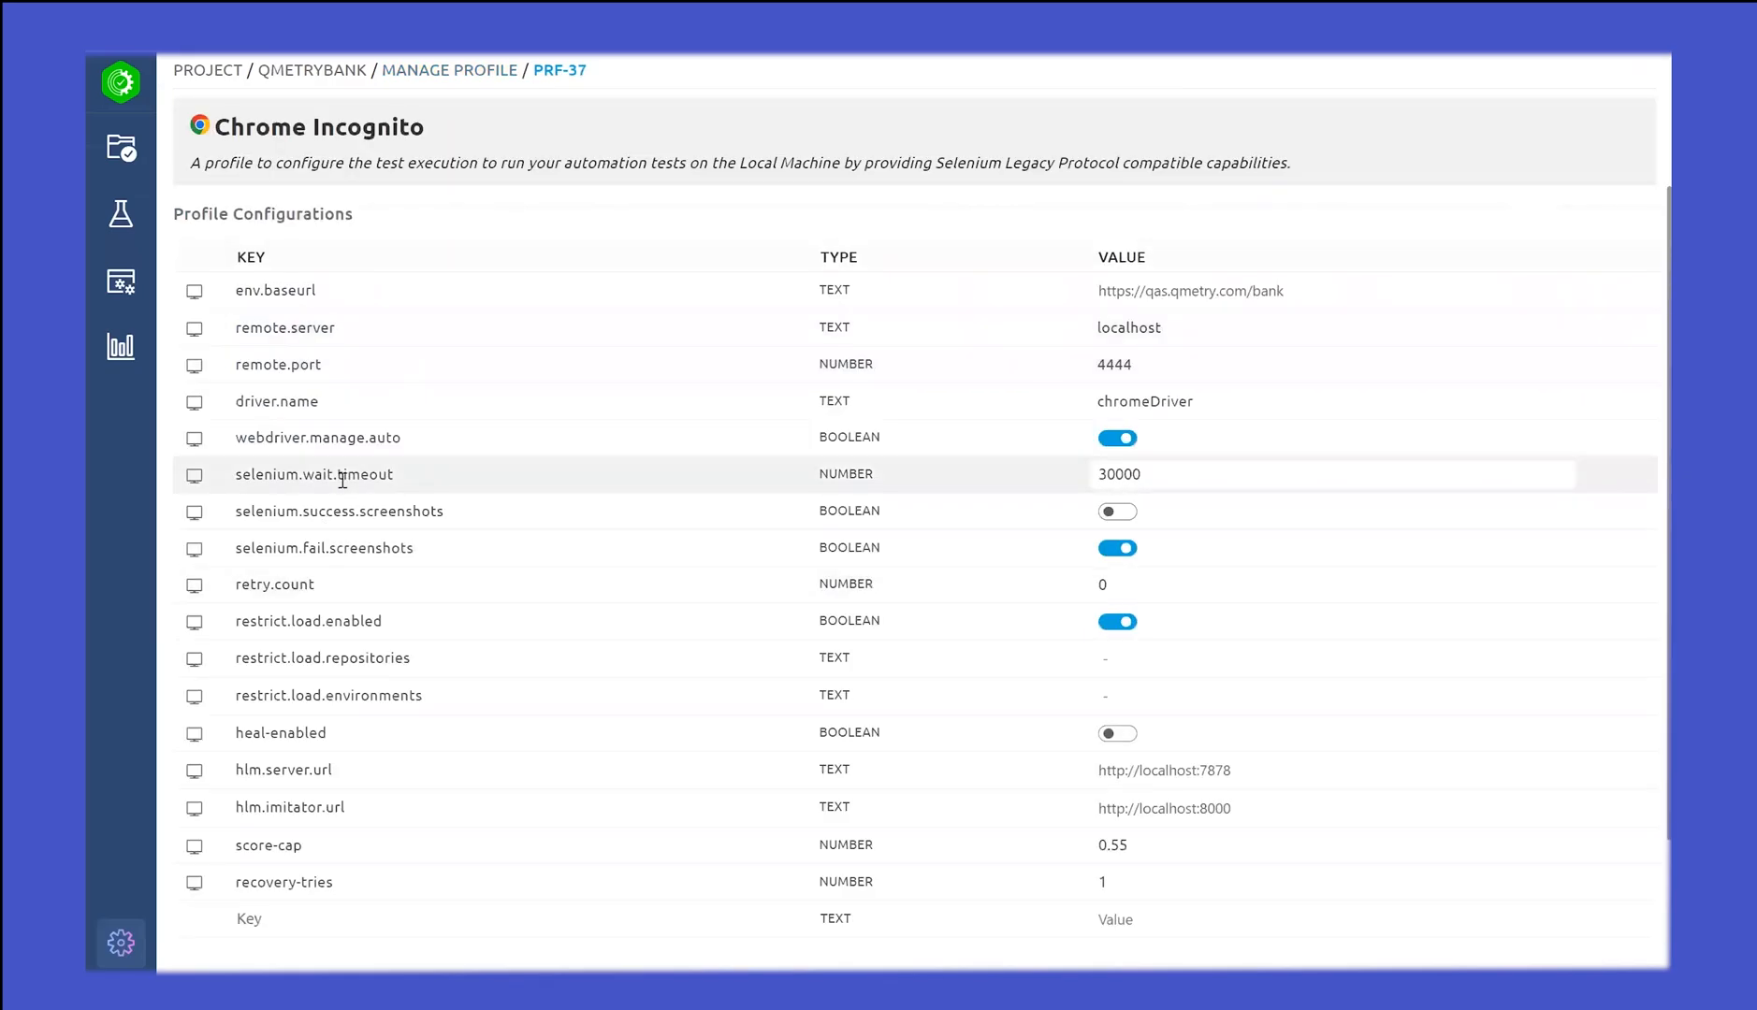
{"action": "scroll", "coordinate": [898, 596], "scroll_direction": "down", "scroll_amount": 2}
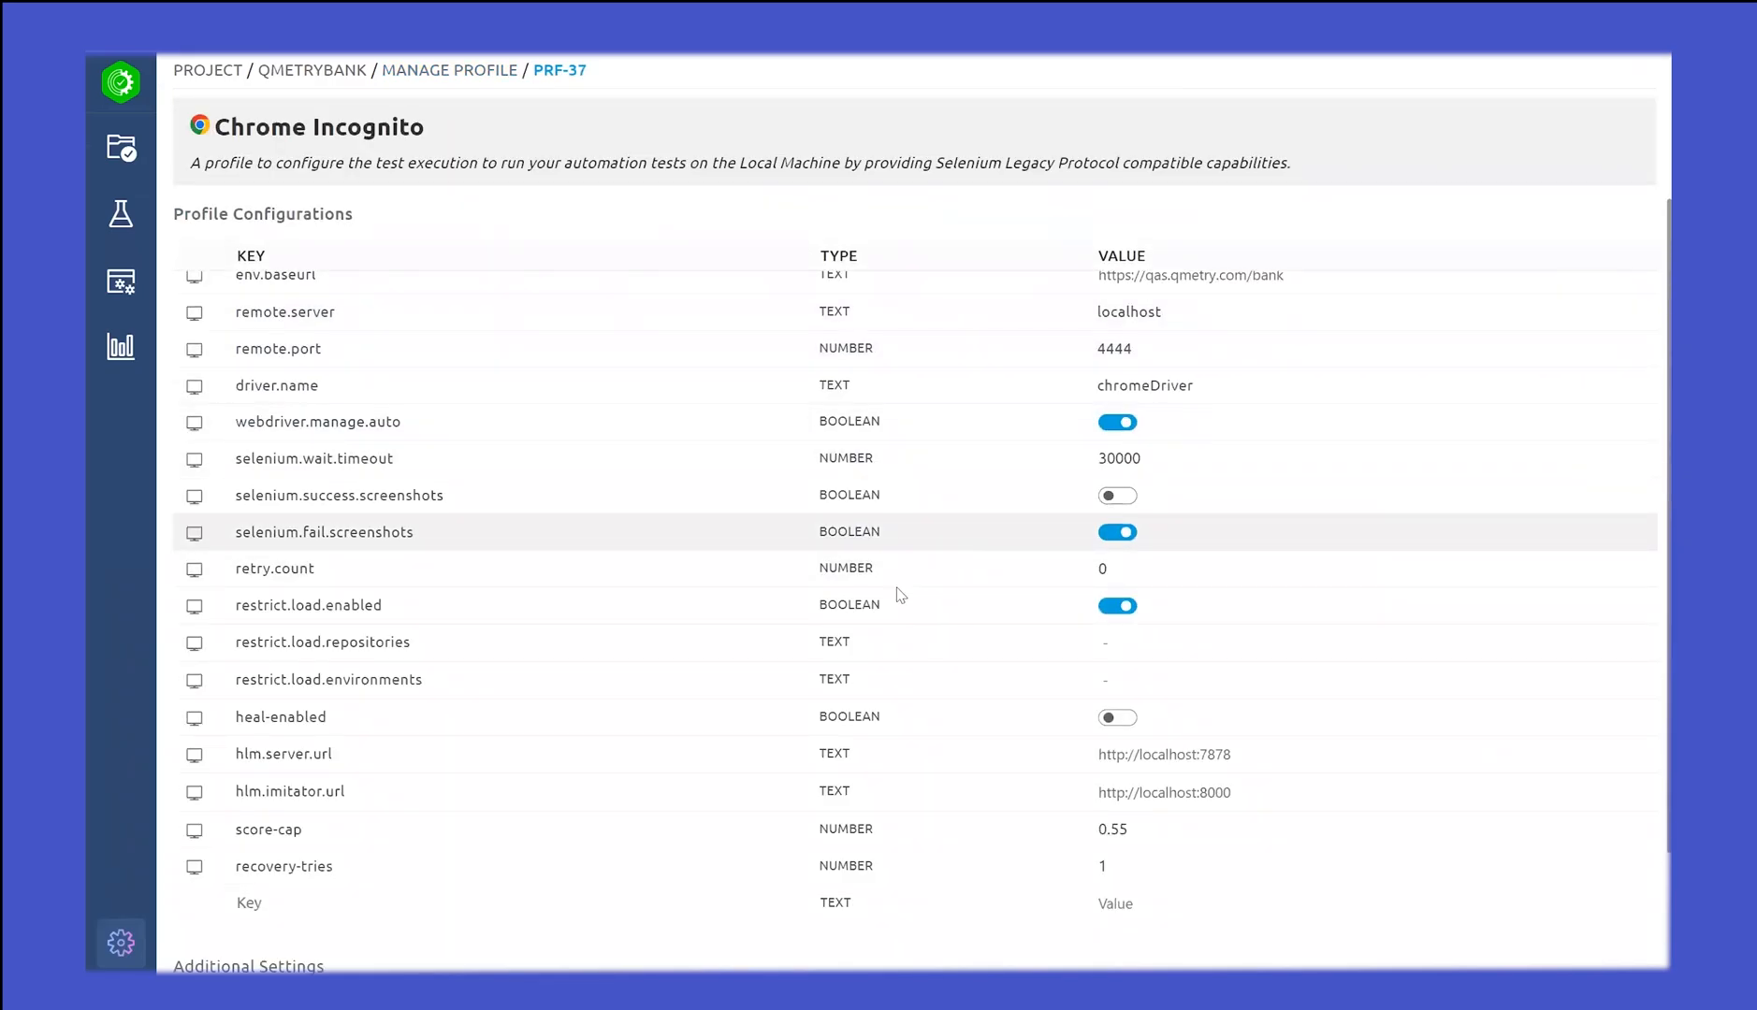
{"action": "scroll", "coordinate": [853, 717], "scroll_direction": "up", "scroll_amount": 2}
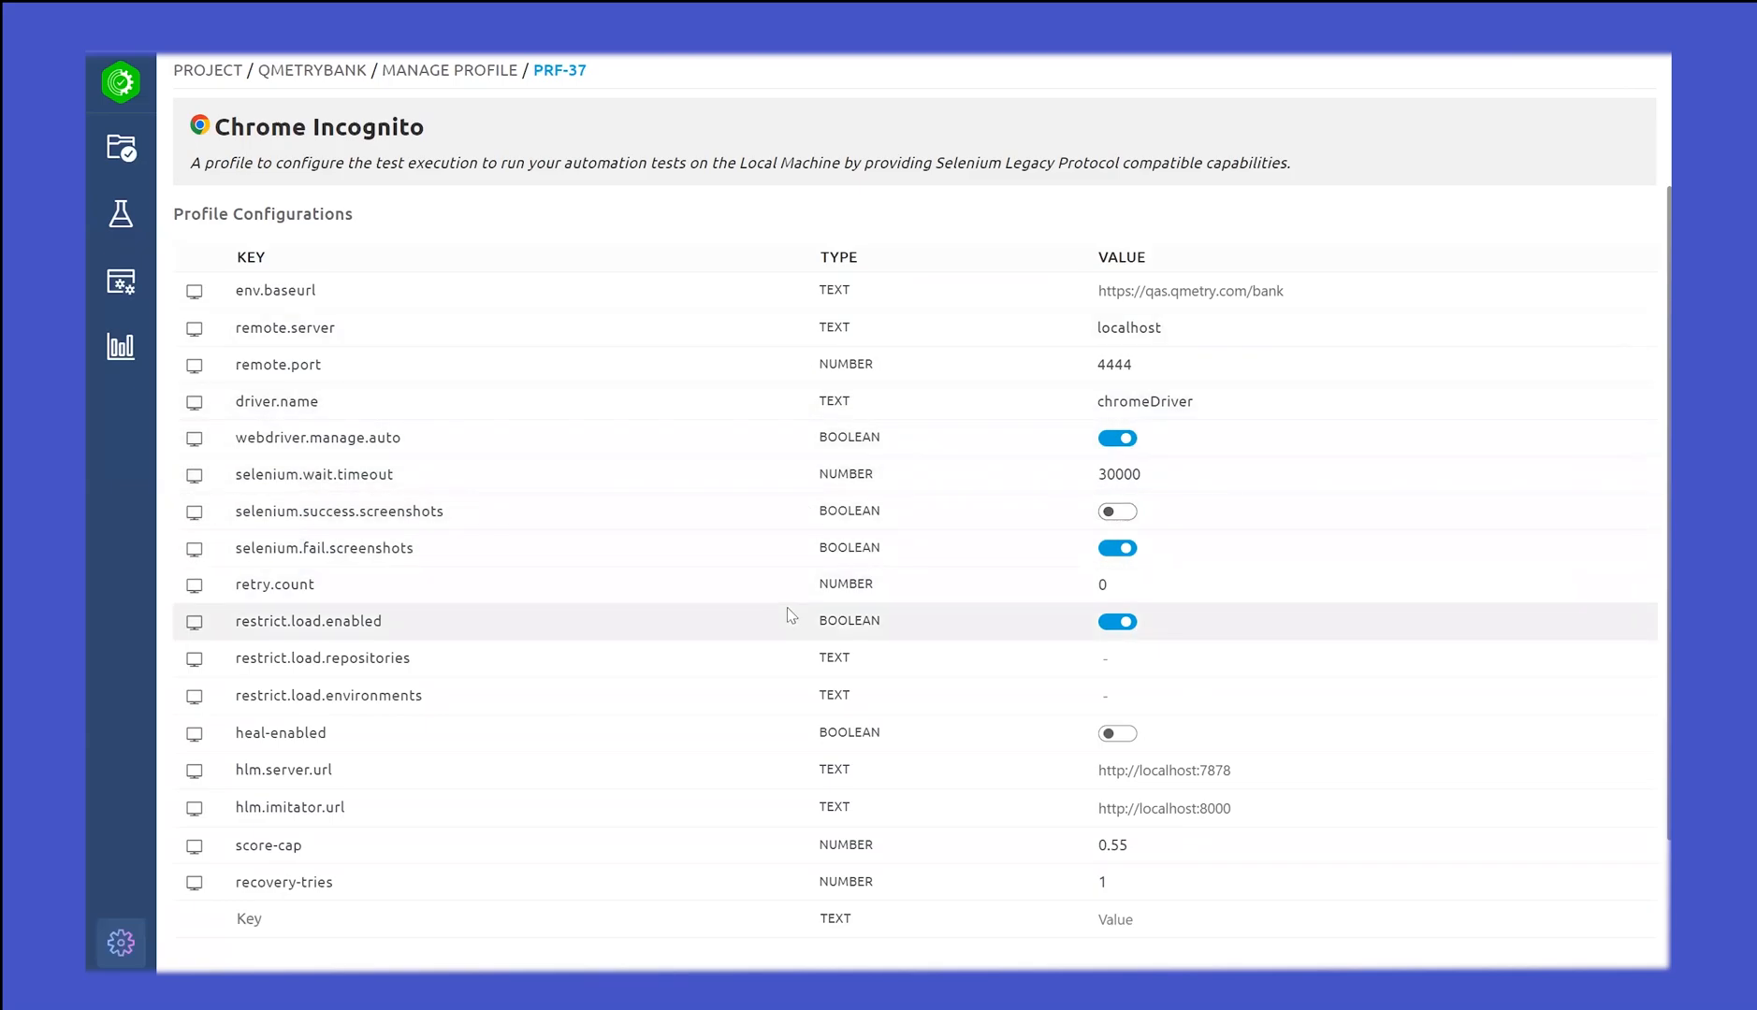
Step: Add the args key to chromeOptions within chrome.additional.capabilities in the profile's additional settings
{"action": "scroll", "coordinate": [746, 632], "scroll_direction": "down", "scroll_amount": 2}
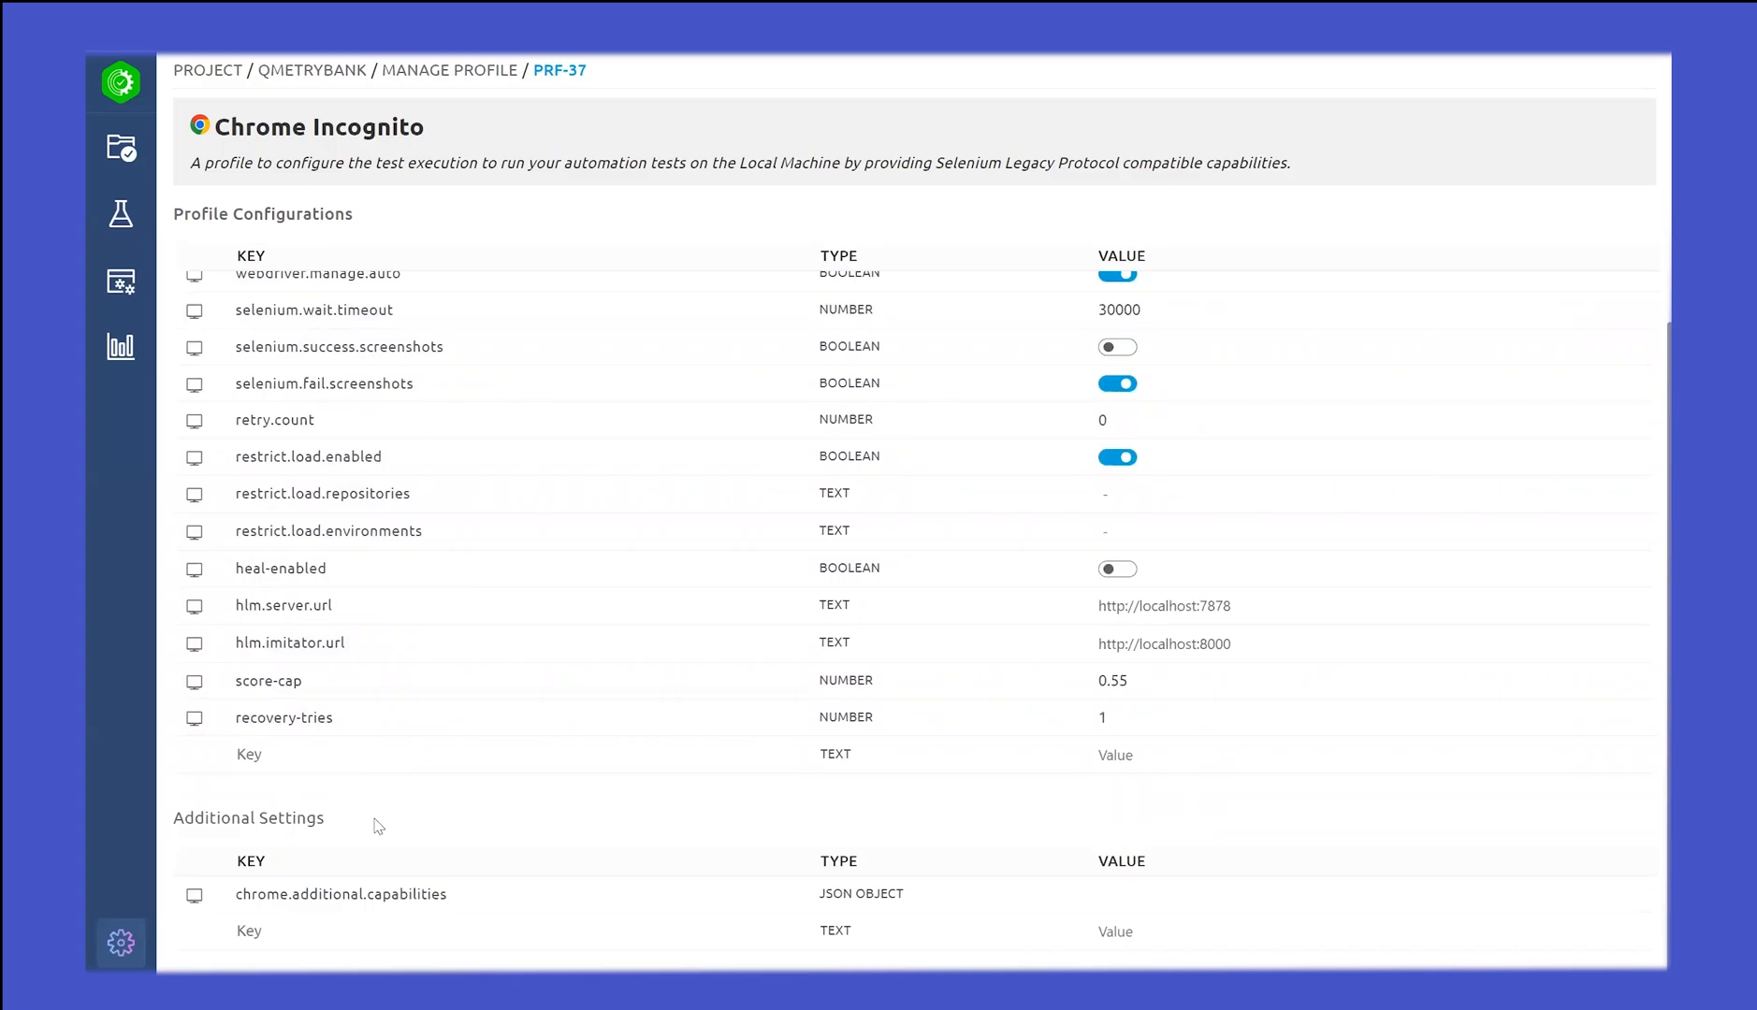
{"action": "left_click", "coordinate": [358, 900]}
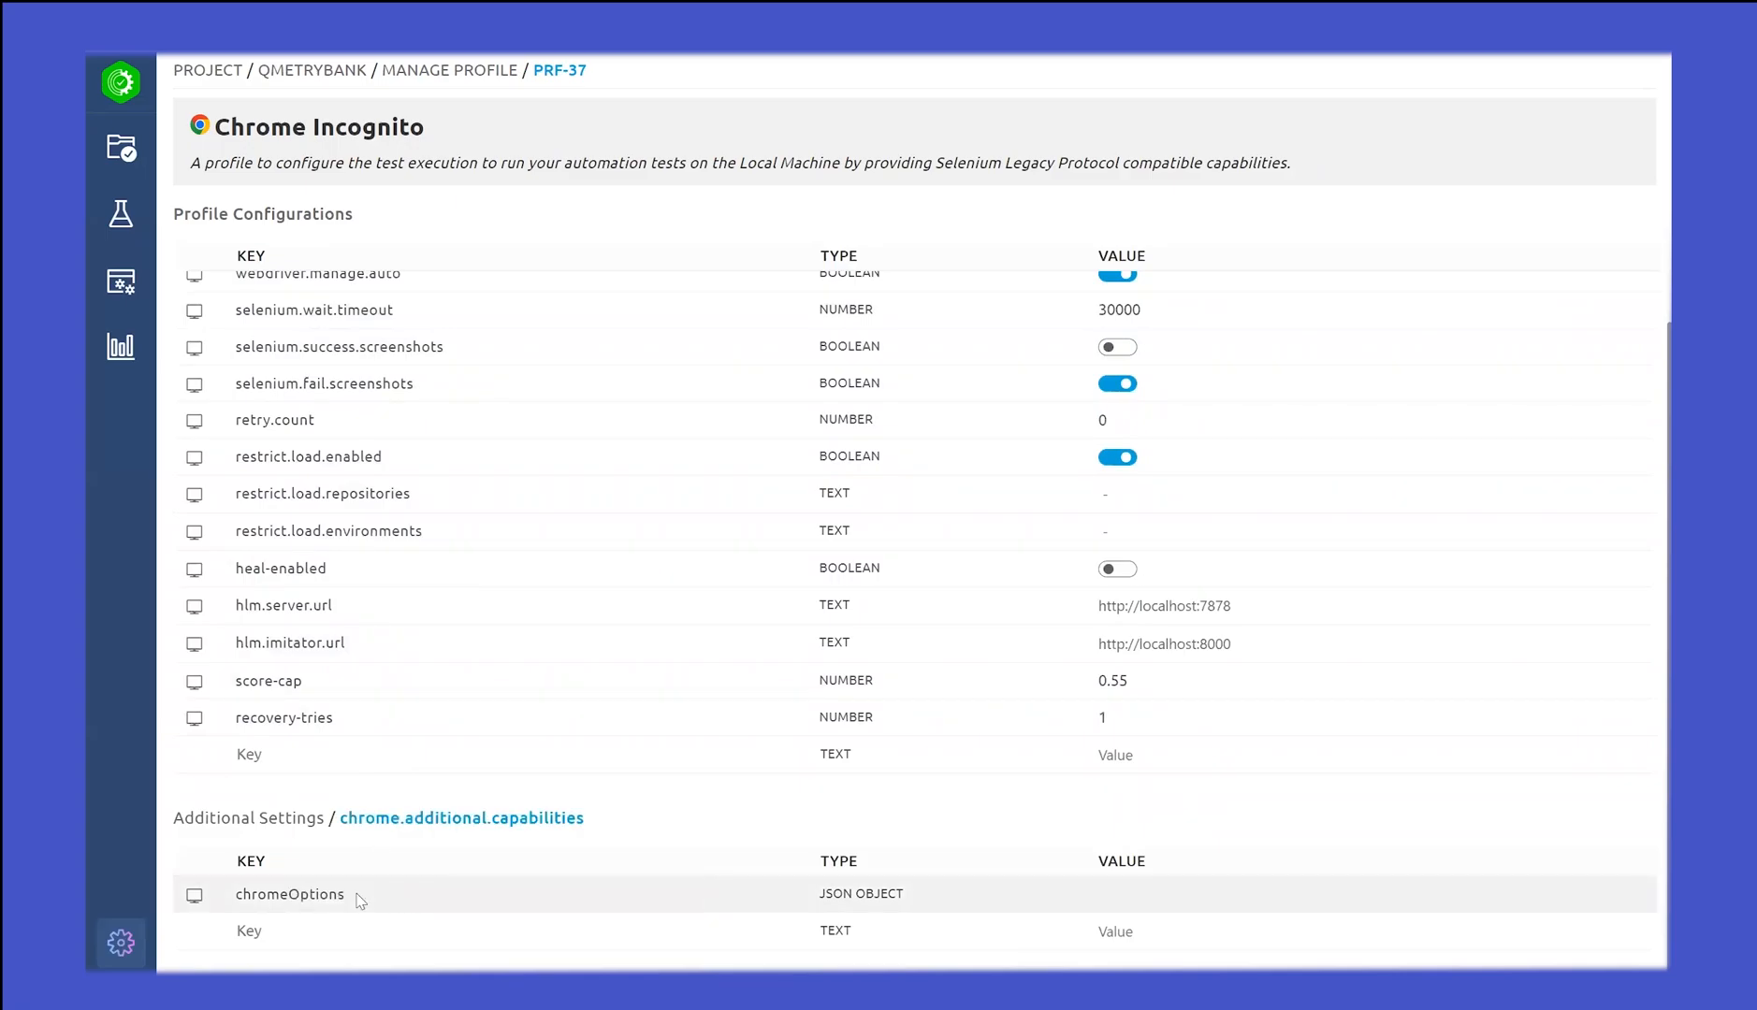
{"action": "left_click", "coordinate": [270, 903]}
{"action": "left_click", "coordinate": [318, 926]}
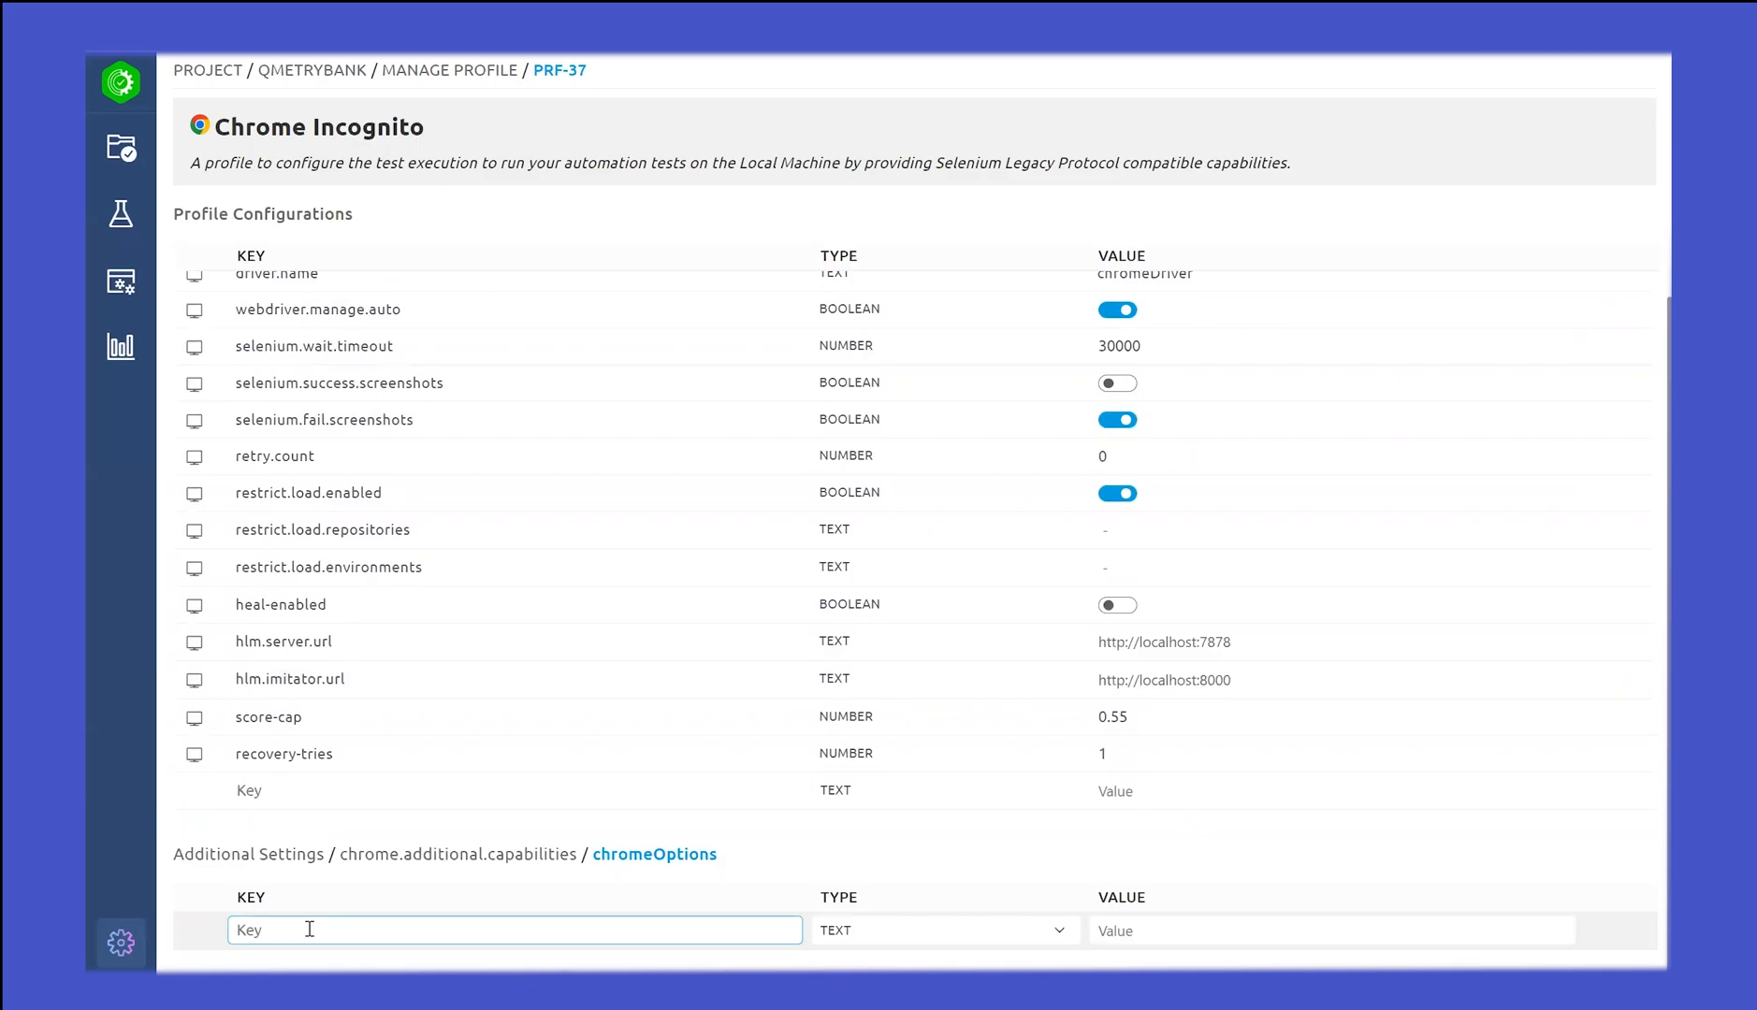
{"action": "left_click", "coordinate": [309, 929]}
{"action": "type", "text": "args"}
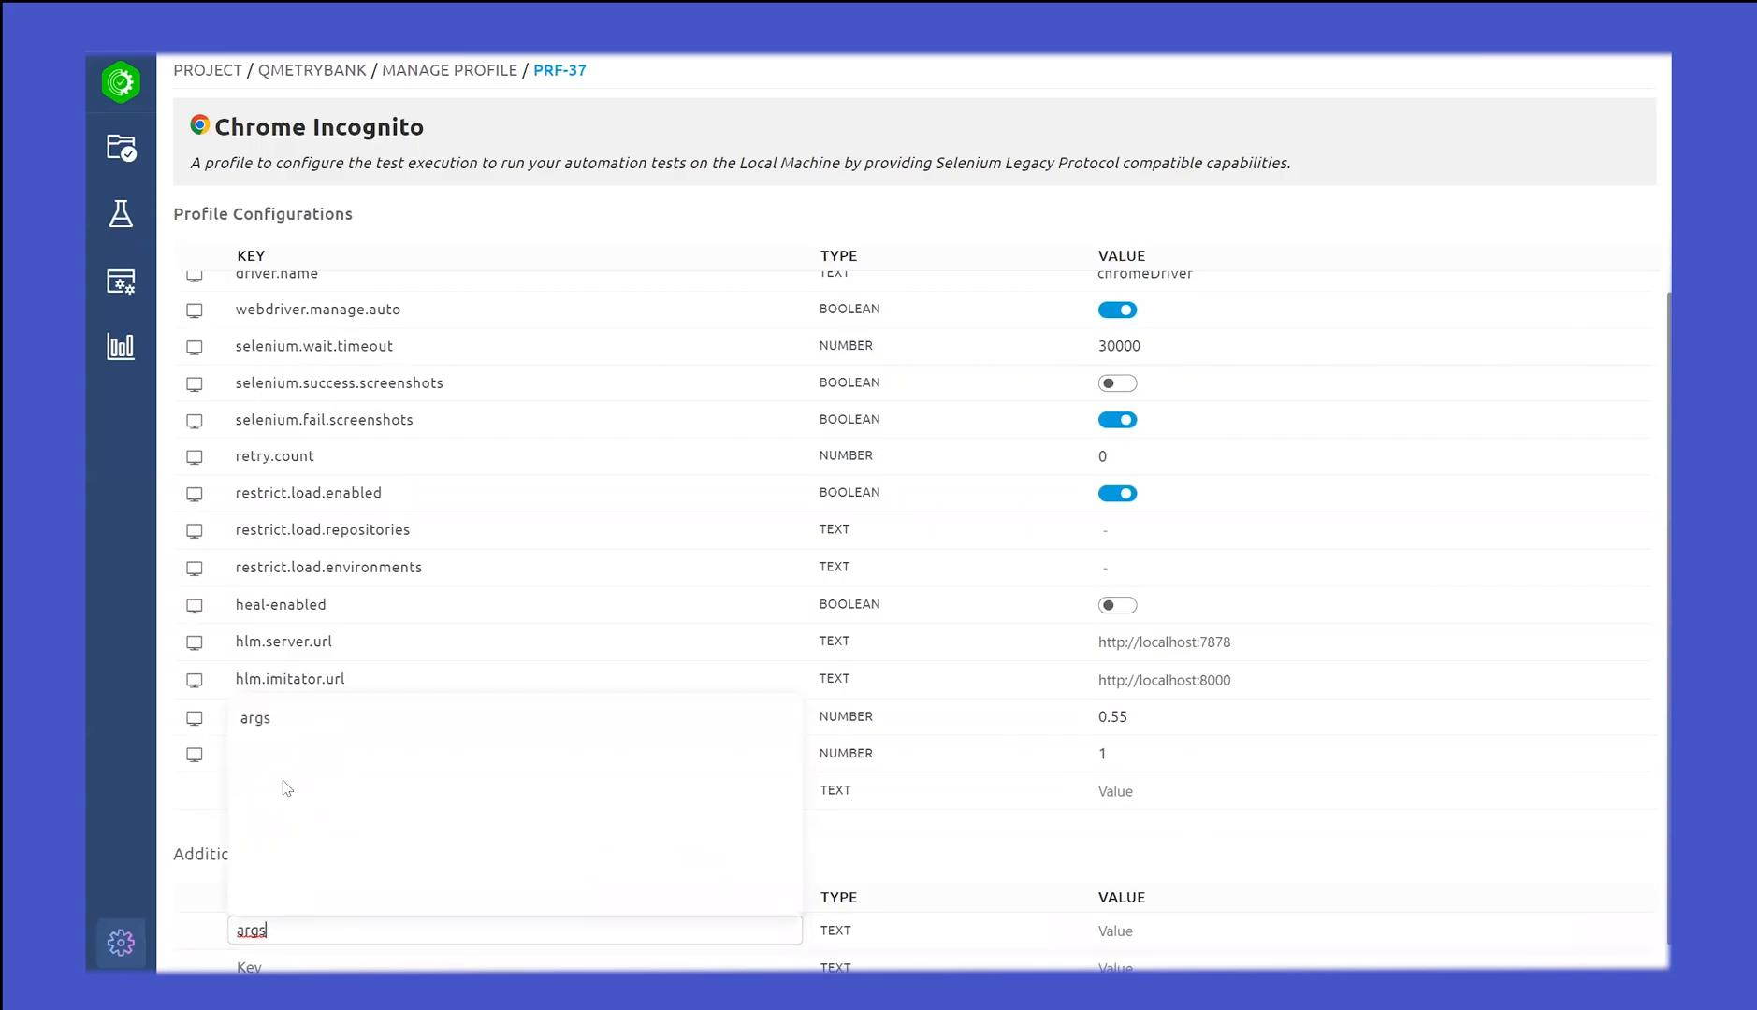
{"action": "left_click", "coordinate": [272, 717]}
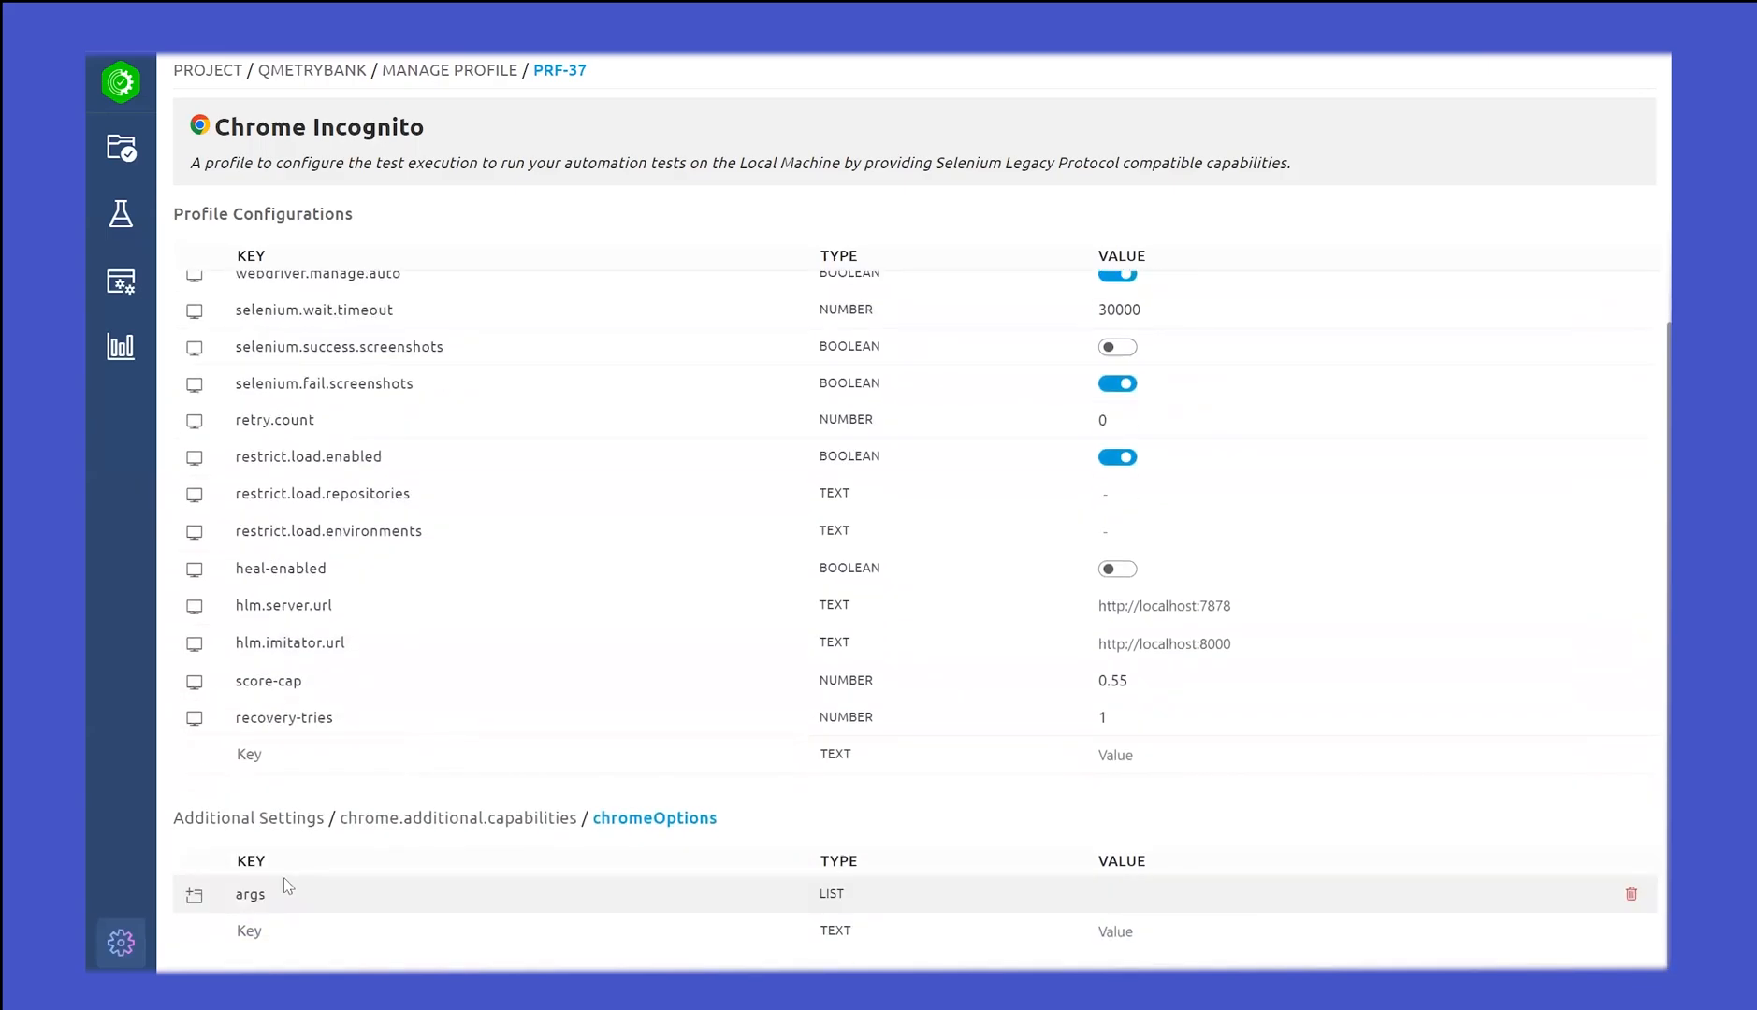
Step: Add the suggested start-maximized entry to the args list of chromeOptions
{"action": "left_click", "coordinate": [280, 893]}
{"action": "left_click", "coordinate": [290, 931]}
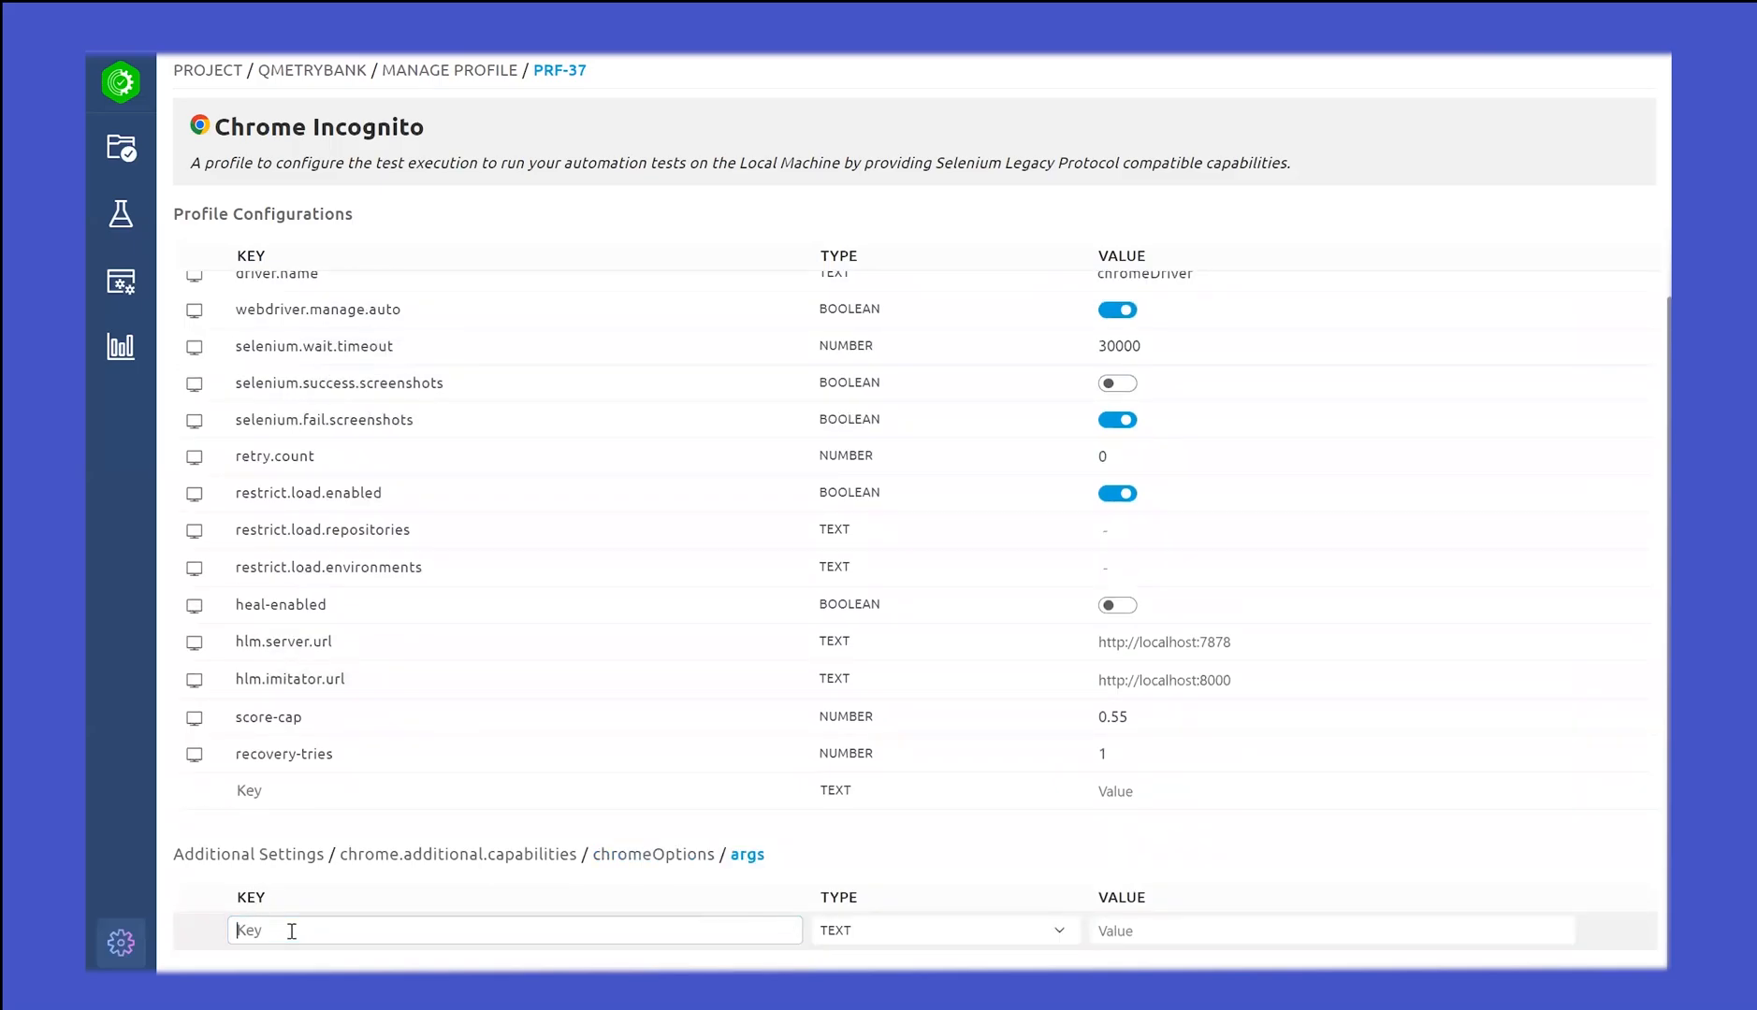
{"action": "type", "text": "start"}
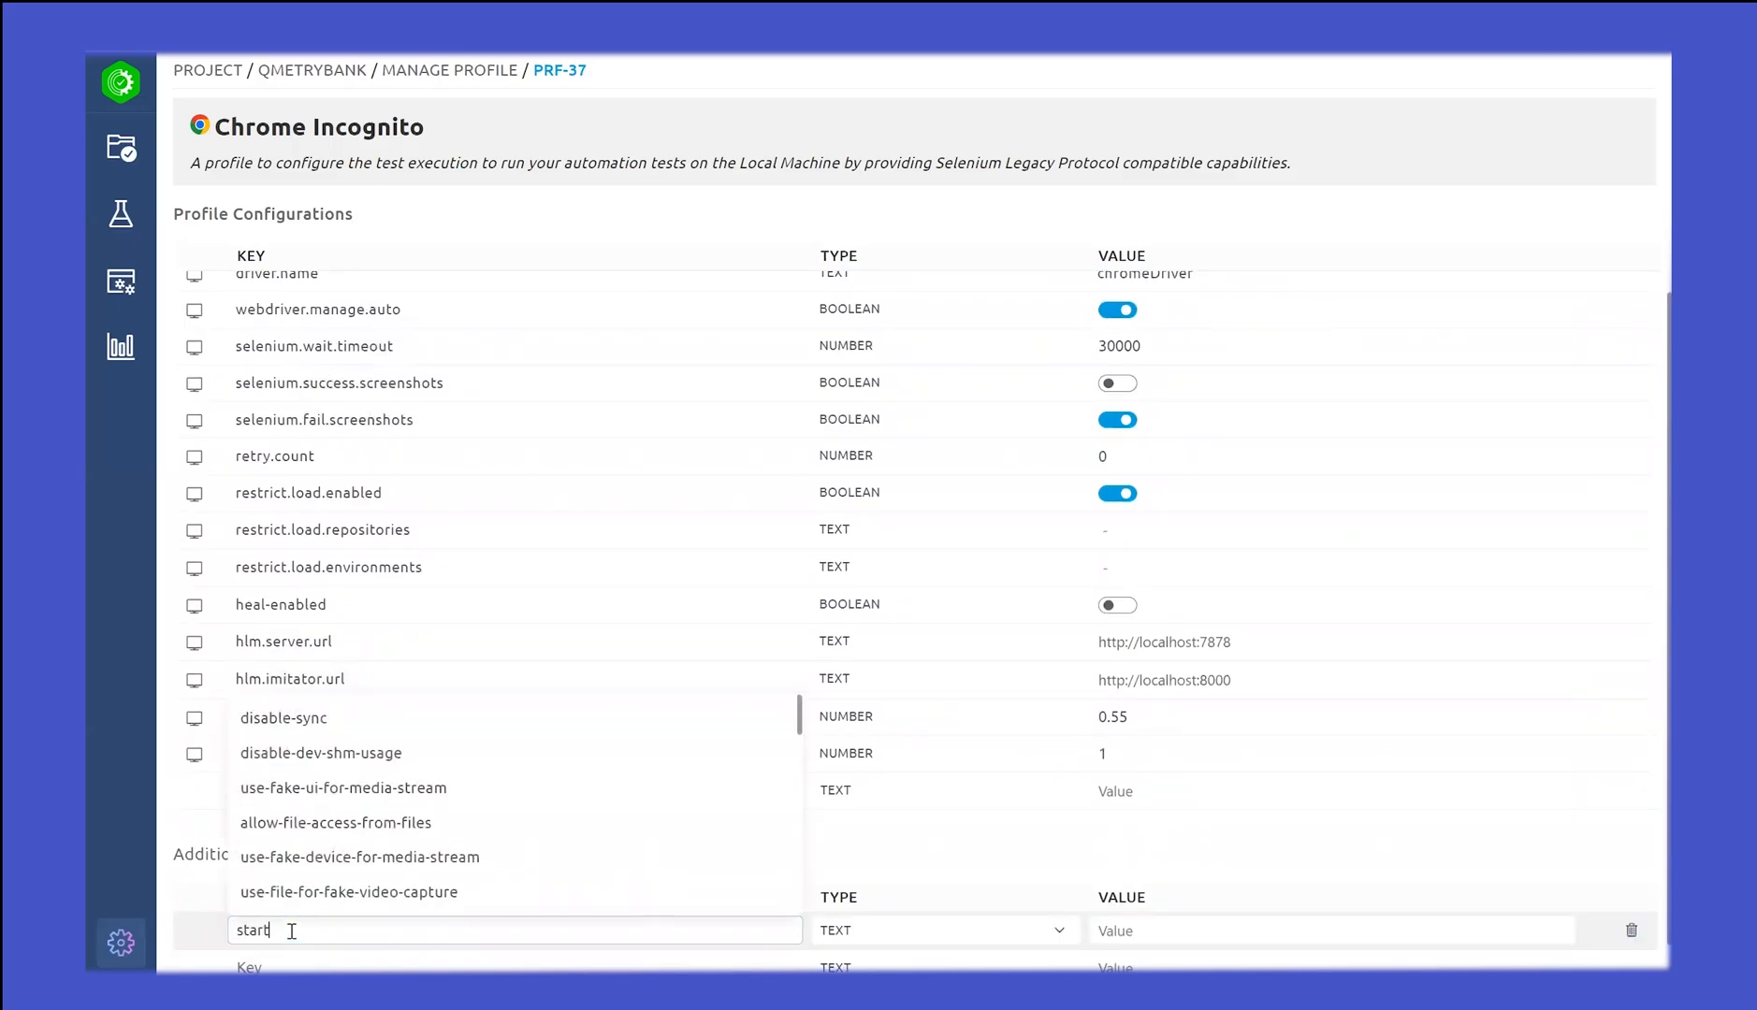
{"action": "left_click", "coordinate": [319, 738]}
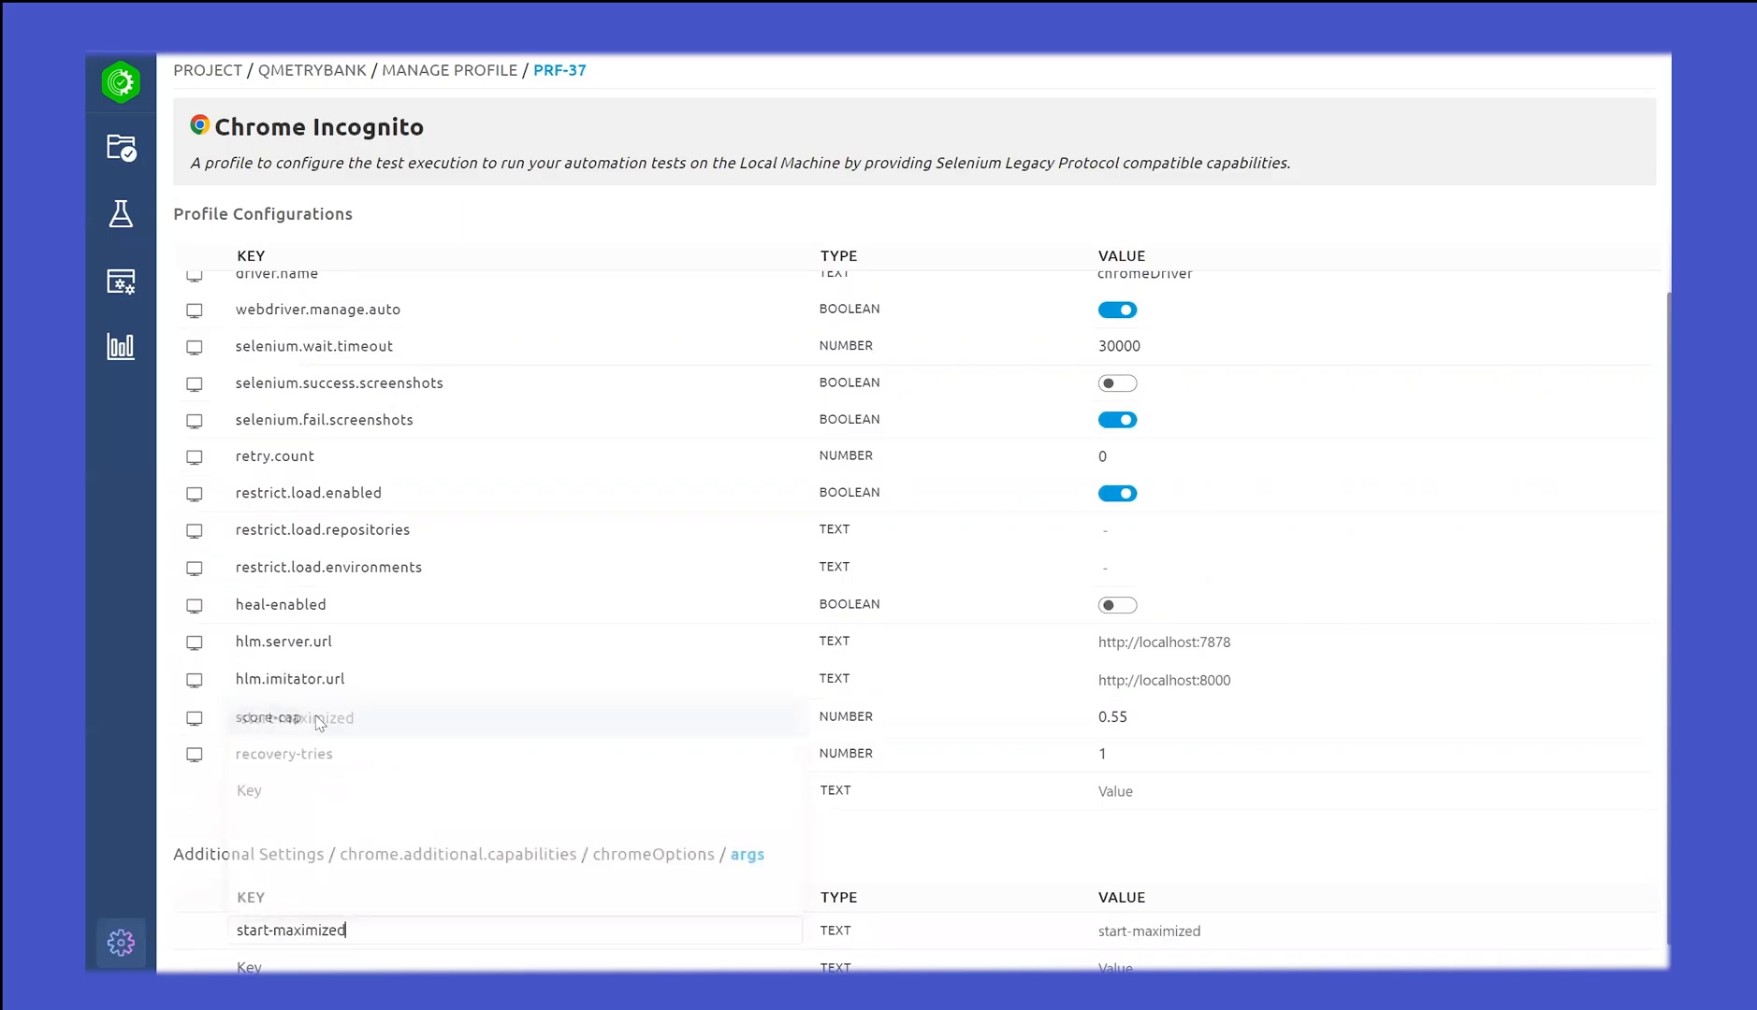
Step: Add the suggested incognito entry with the value --incognito to the args list of chromeOptions
{"action": "scroll", "coordinate": [551, 898], "scroll_direction": "down", "scroll_amount": 1}
{"action": "left_click", "coordinate": [421, 931]}
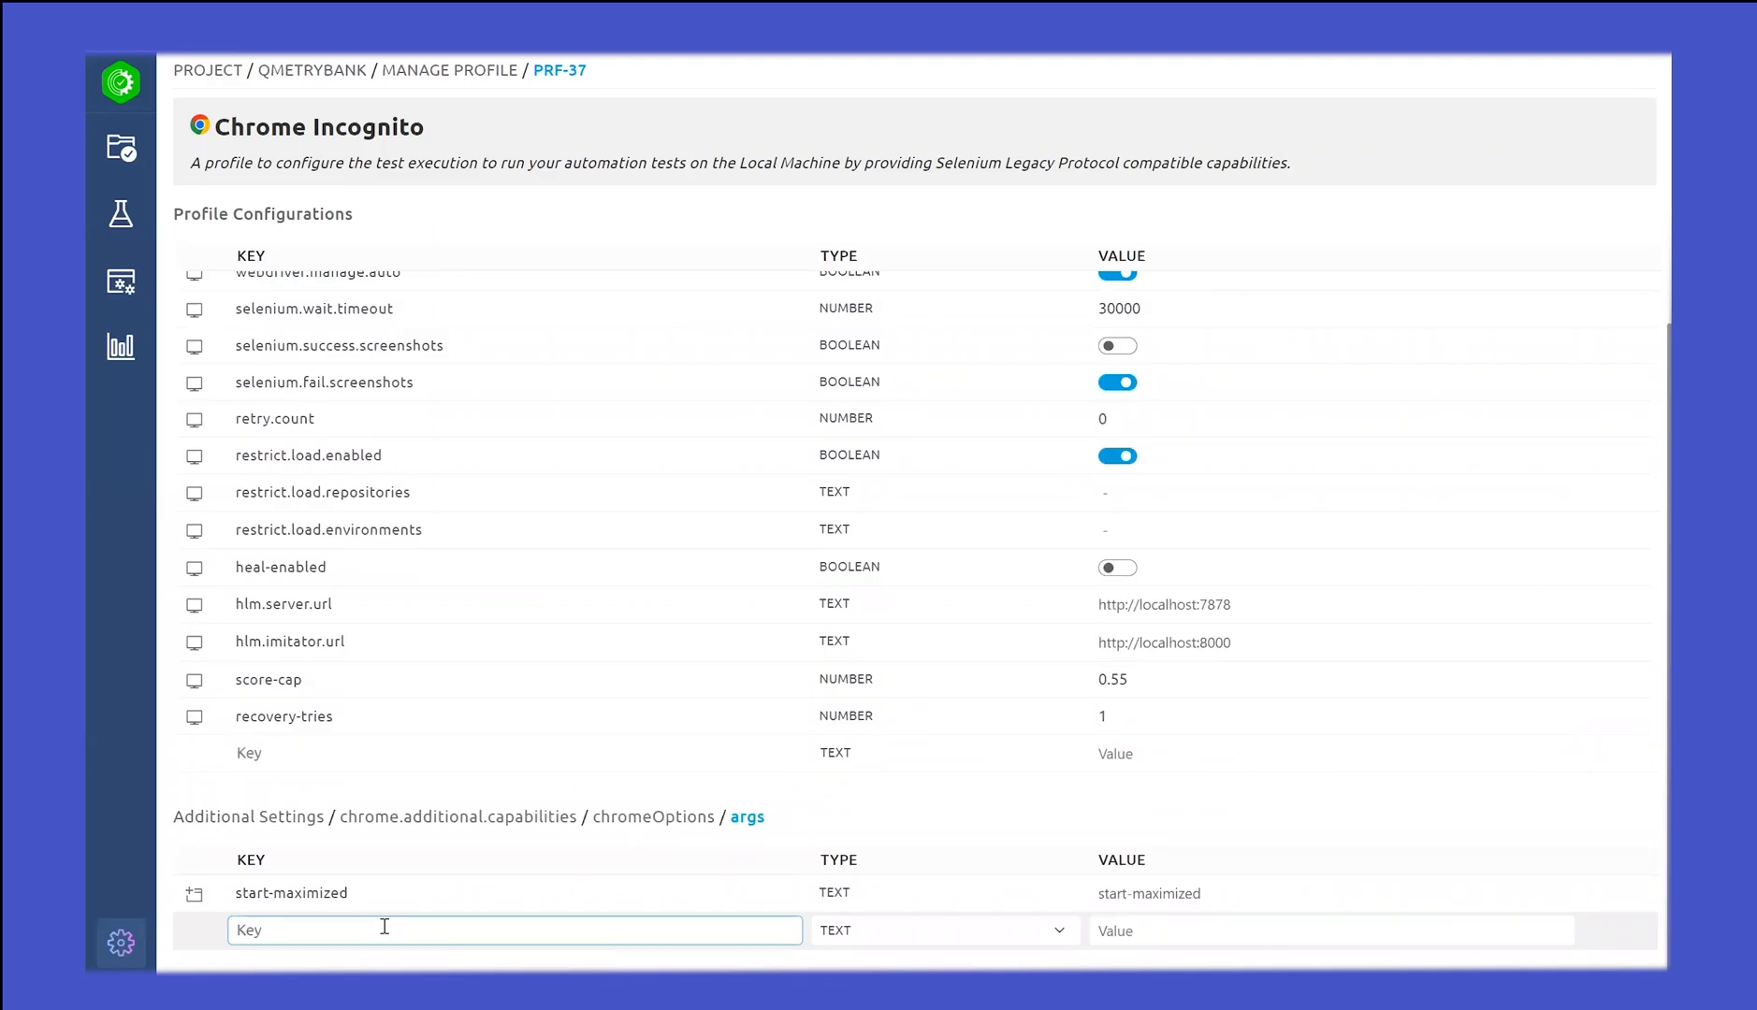
{"action": "type", "text": "incog"}
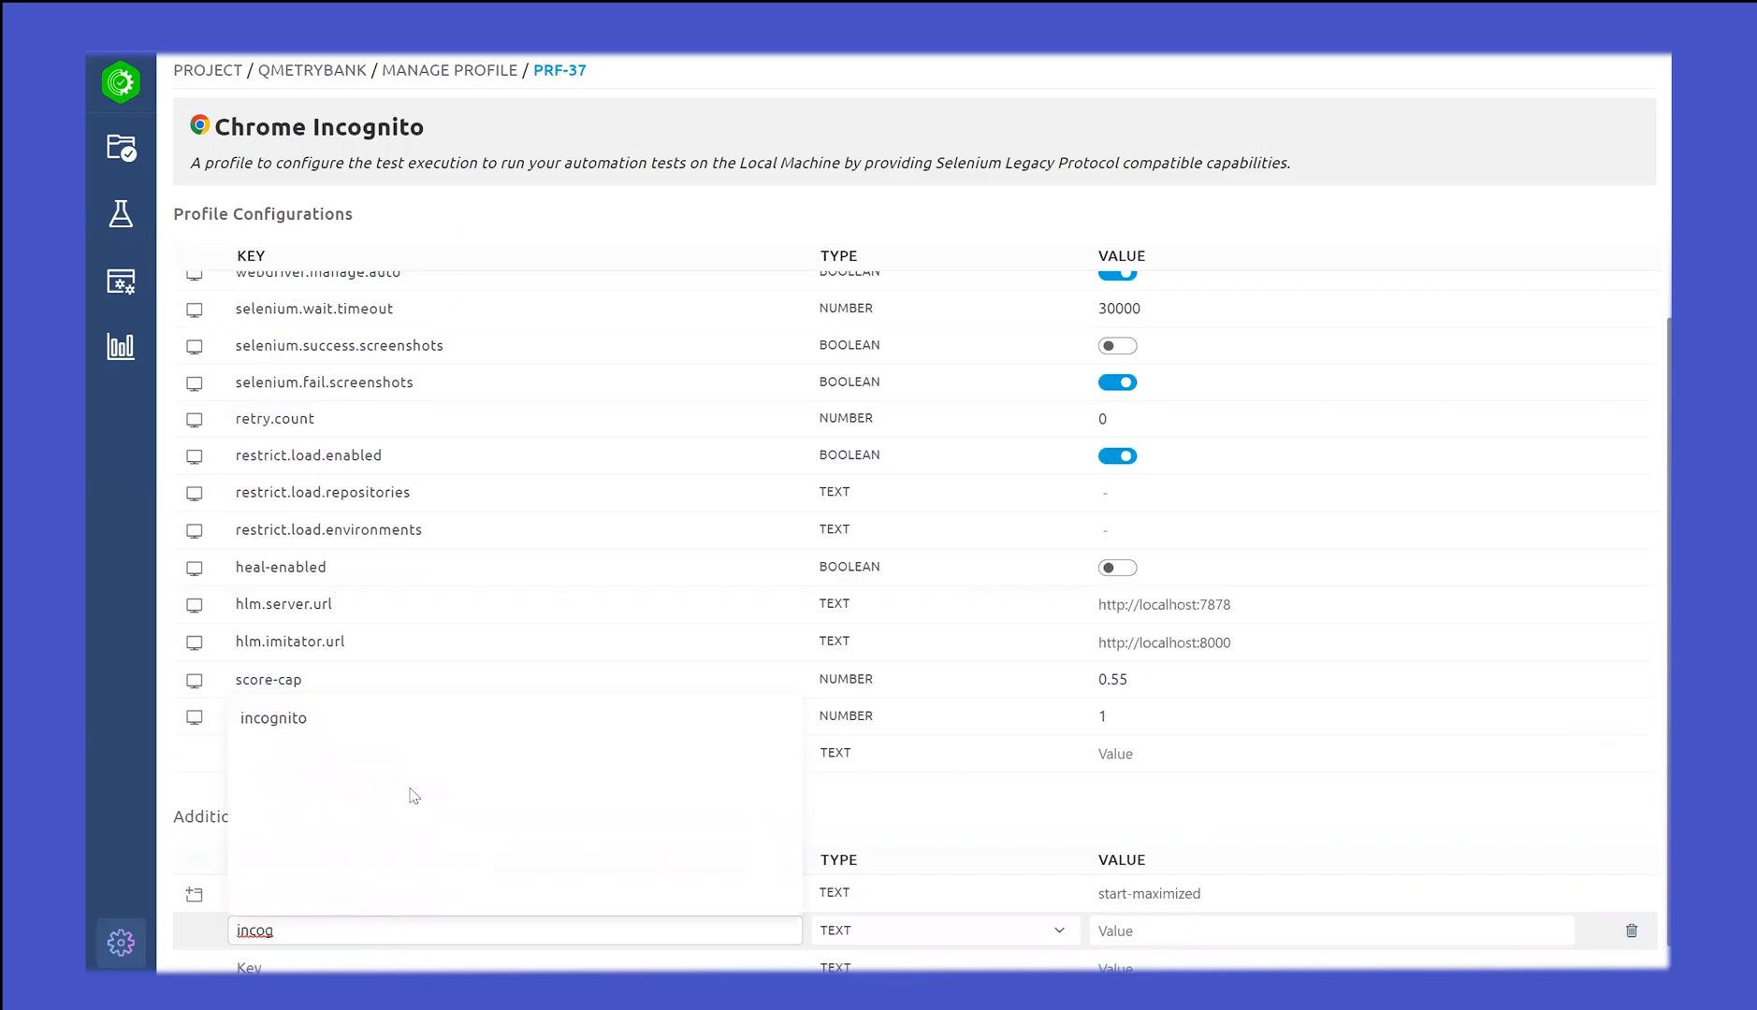
{"action": "left_click", "coordinate": [314, 721]}
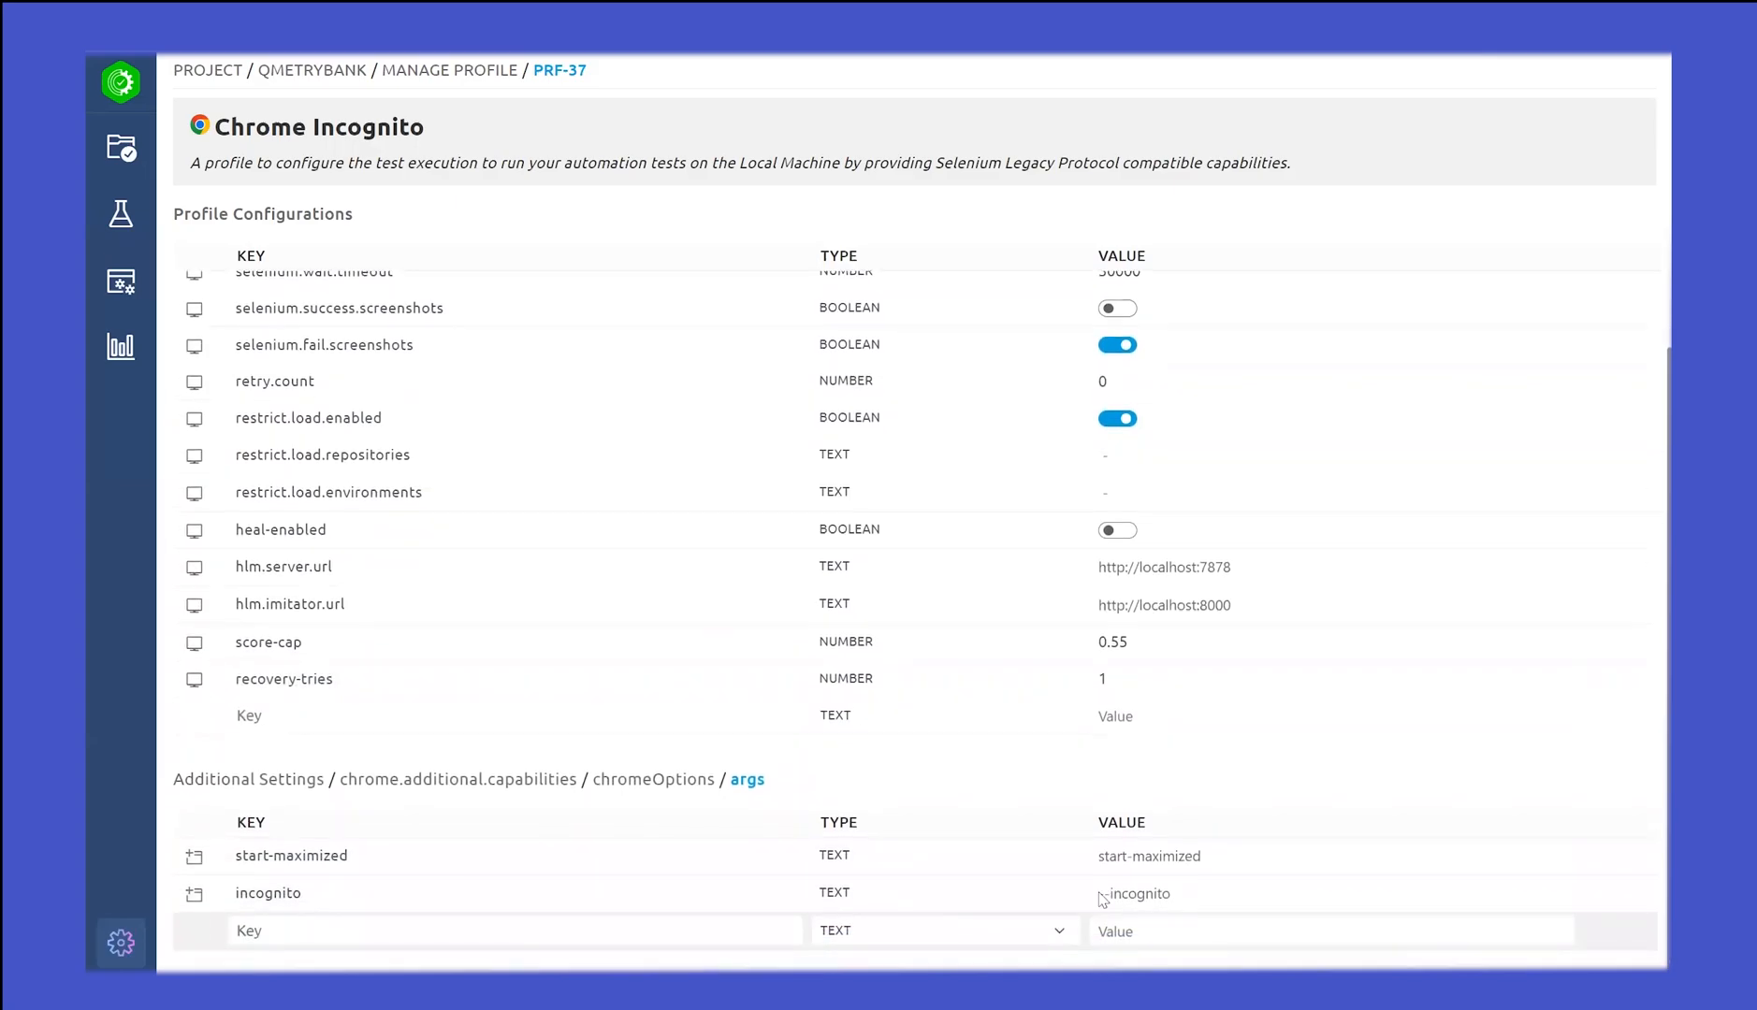
{"action": "left_click", "coordinate": [1126, 899]}
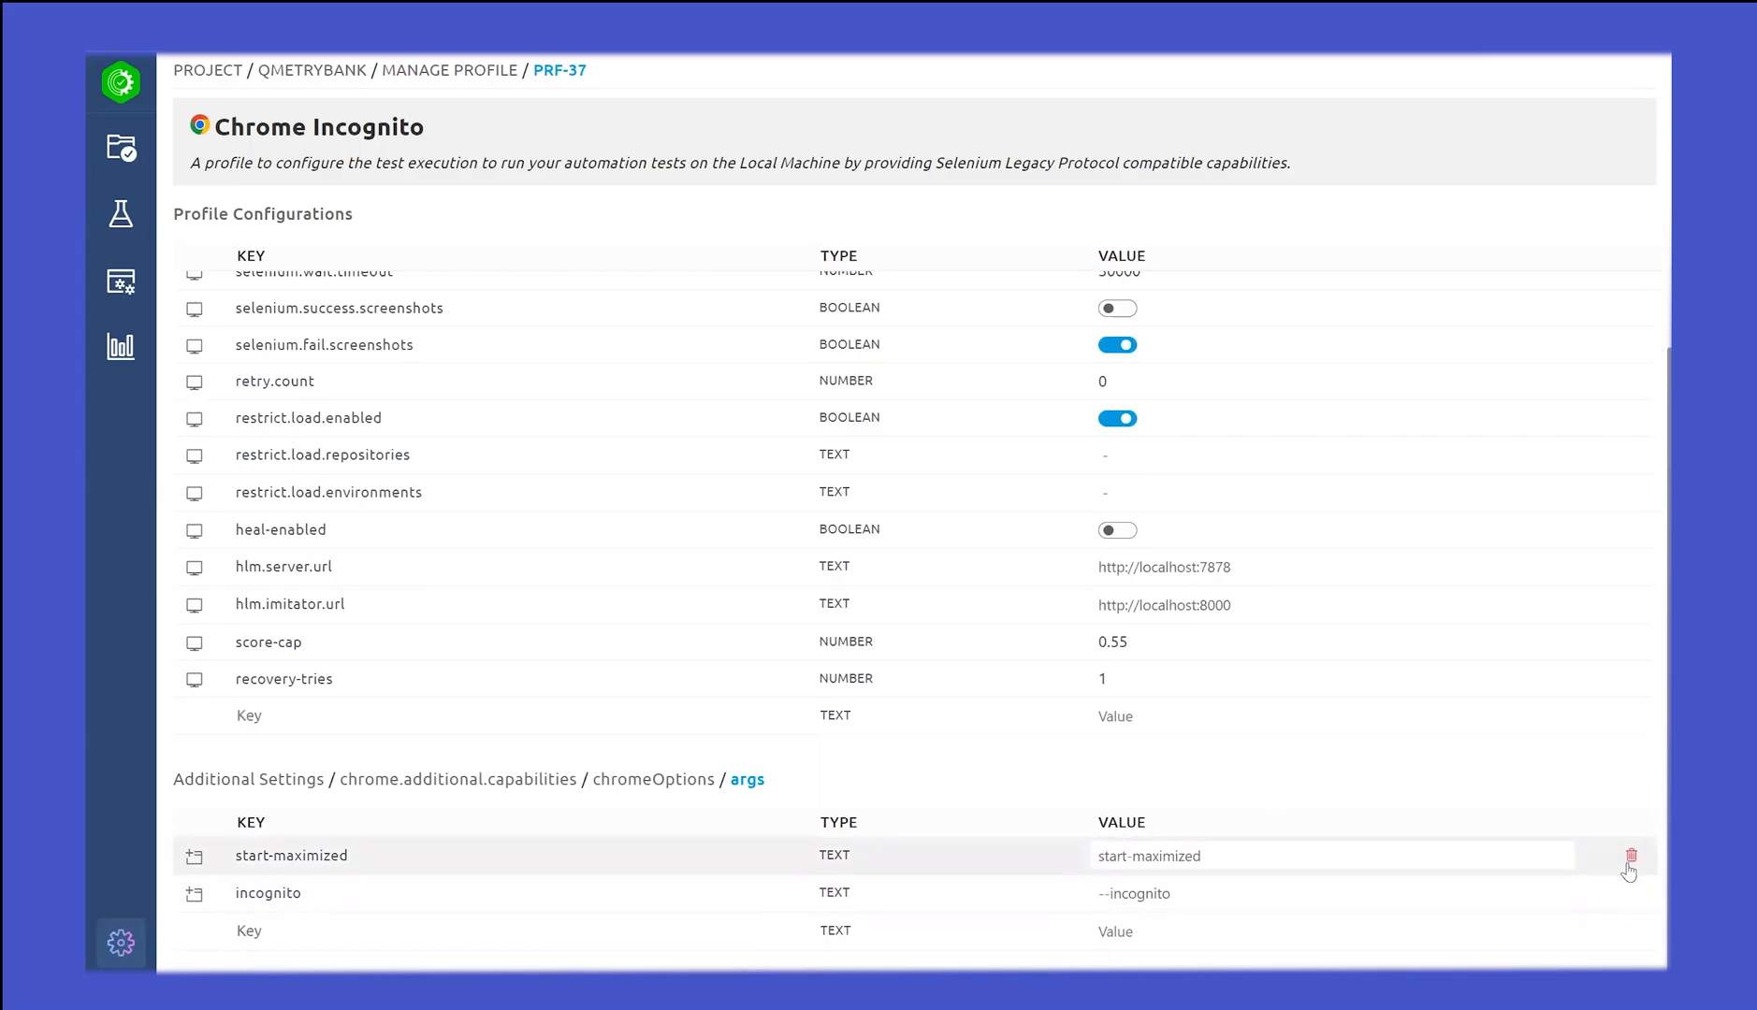
Step: Delete the start-maximized entry from the args list and return to the beginning of the profile configurations
{"action": "left_click", "coordinate": [1631, 855]}
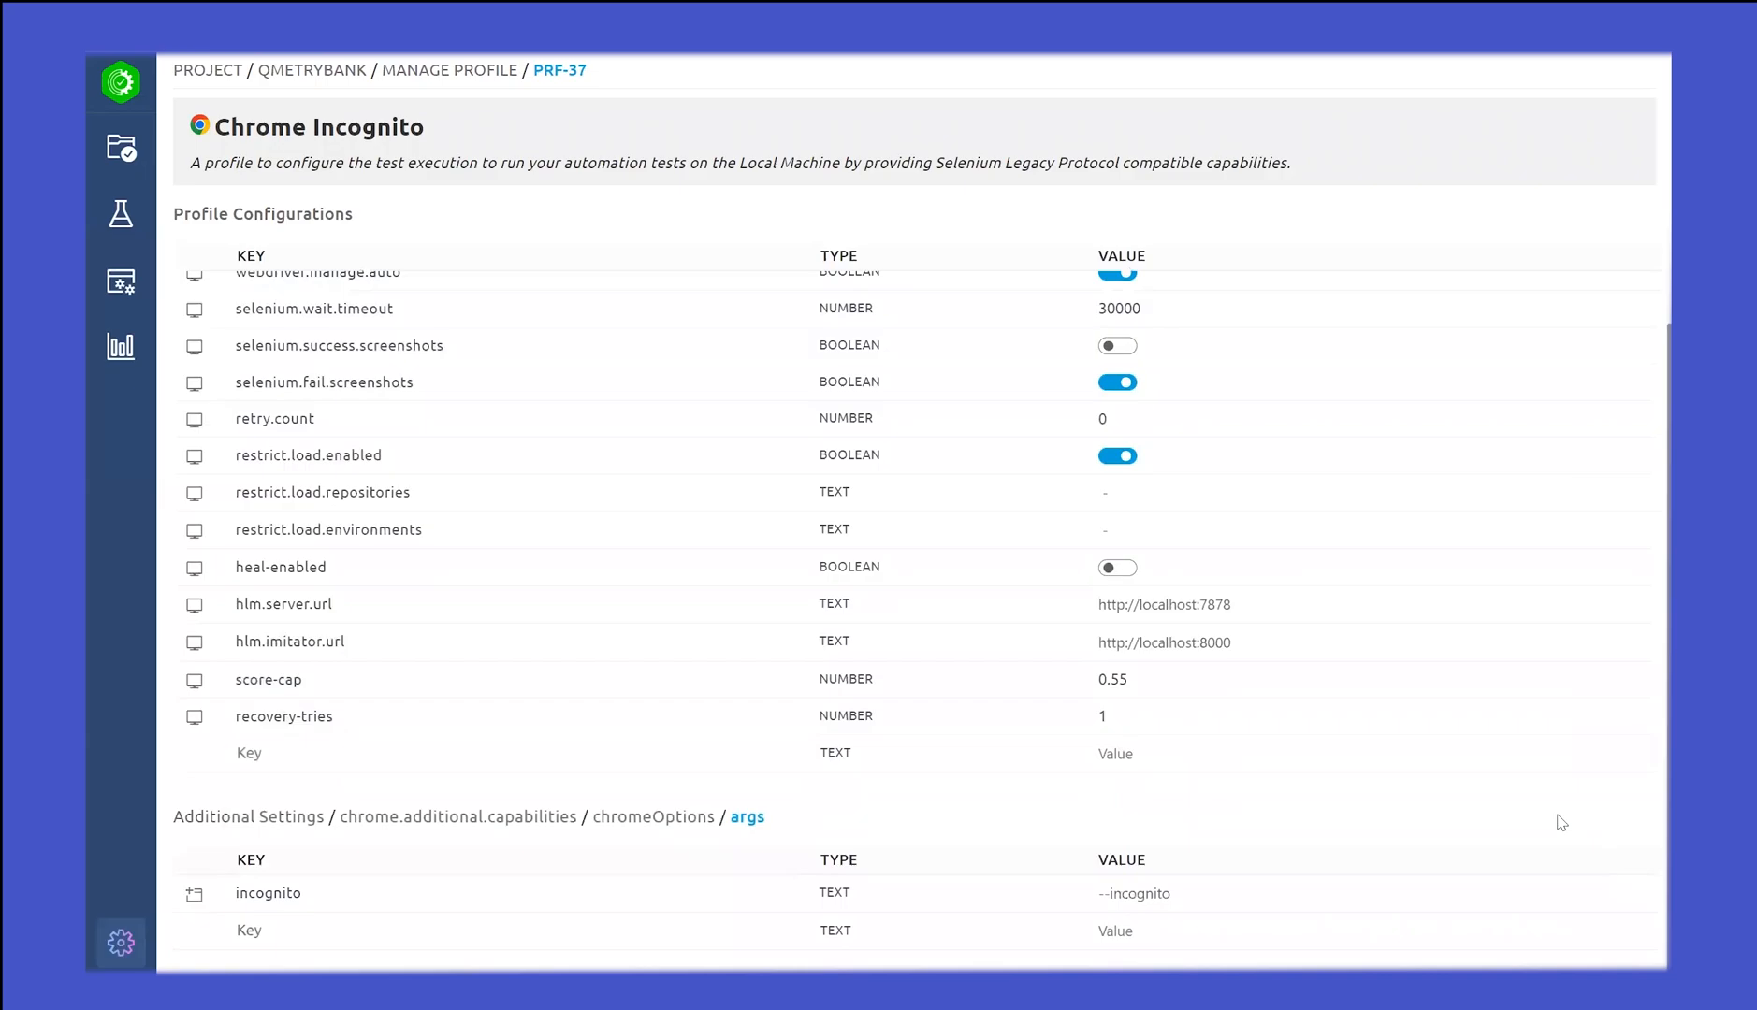
{"action": "scroll", "coordinate": [627, 829], "scroll_direction": "up", "scroll_amount": 1}
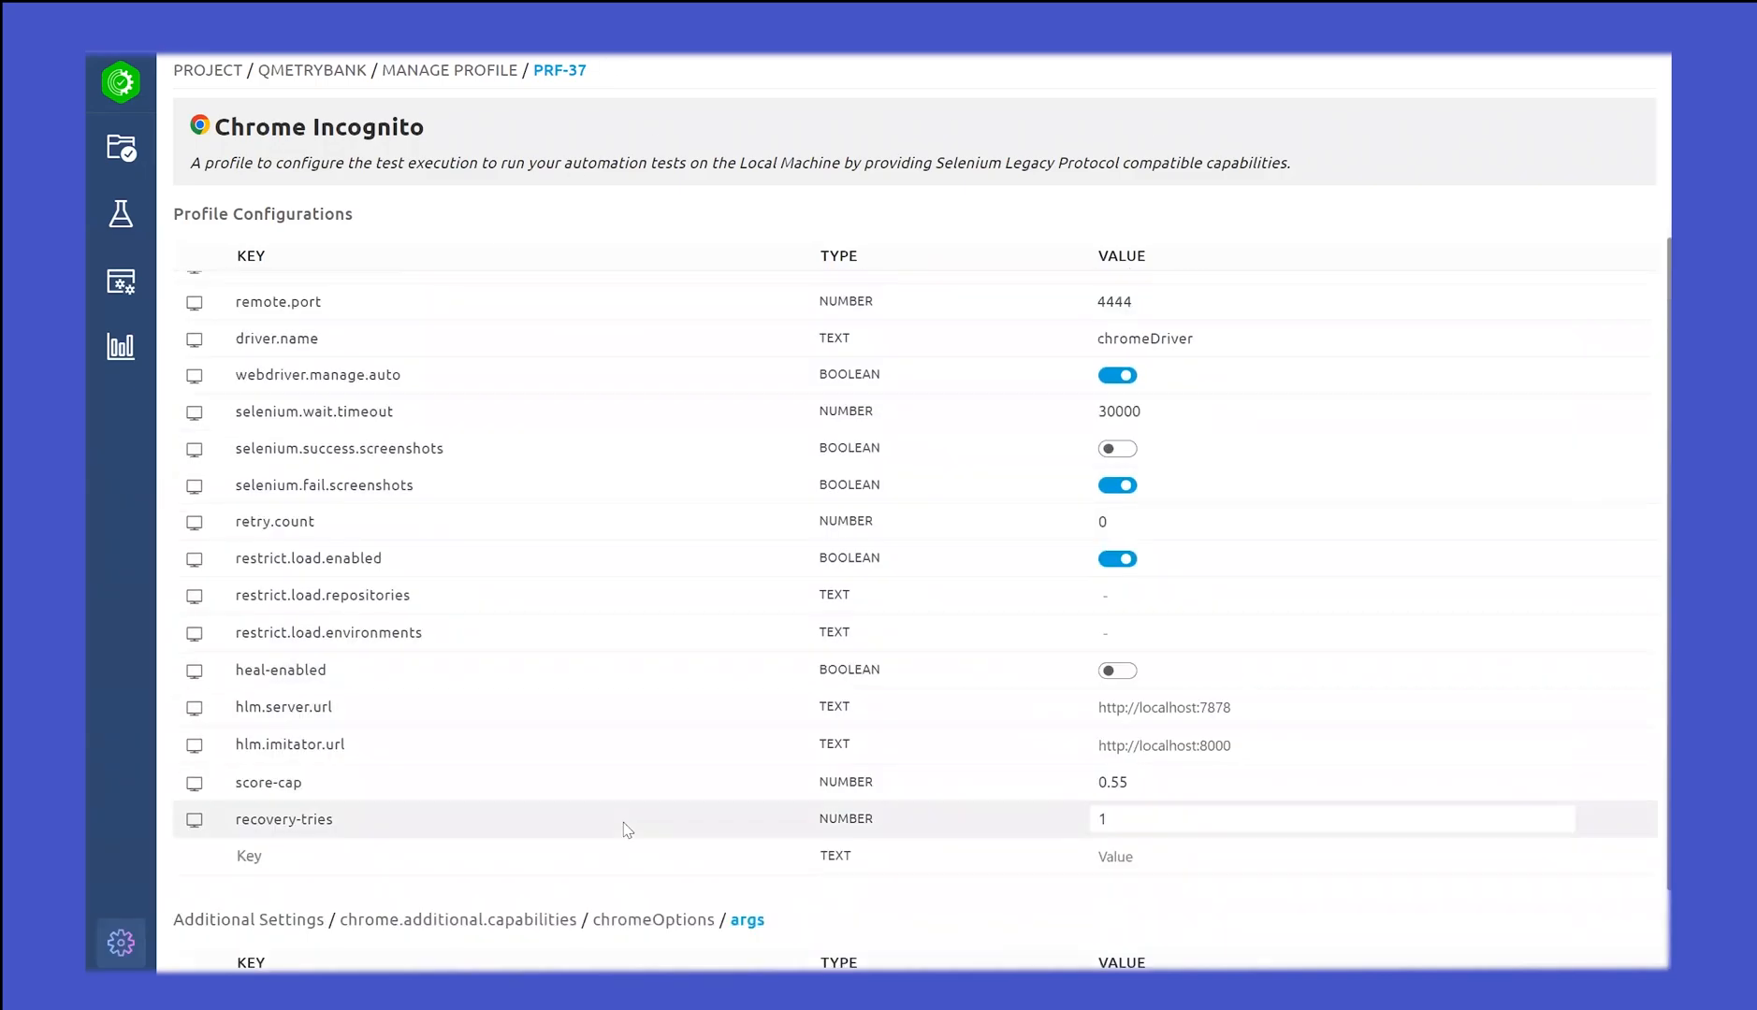
{"action": "scroll", "coordinate": [627, 829], "scroll_direction": "up", "scroll_amount": 1}
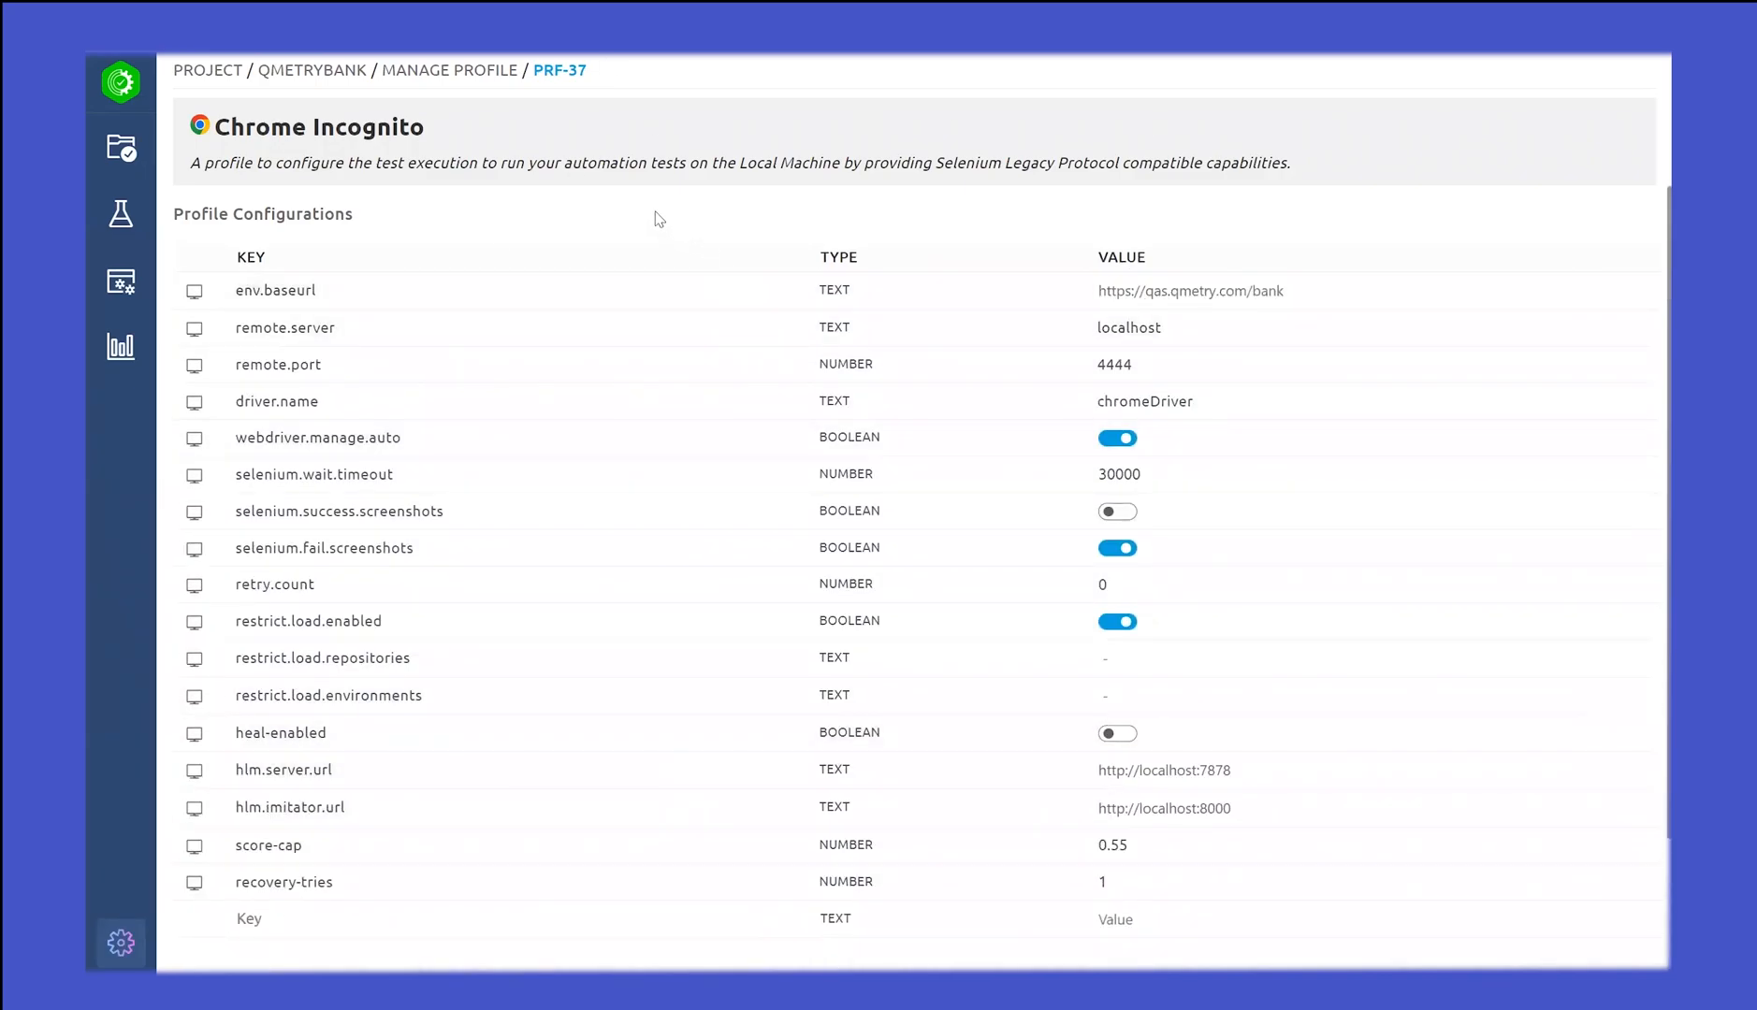